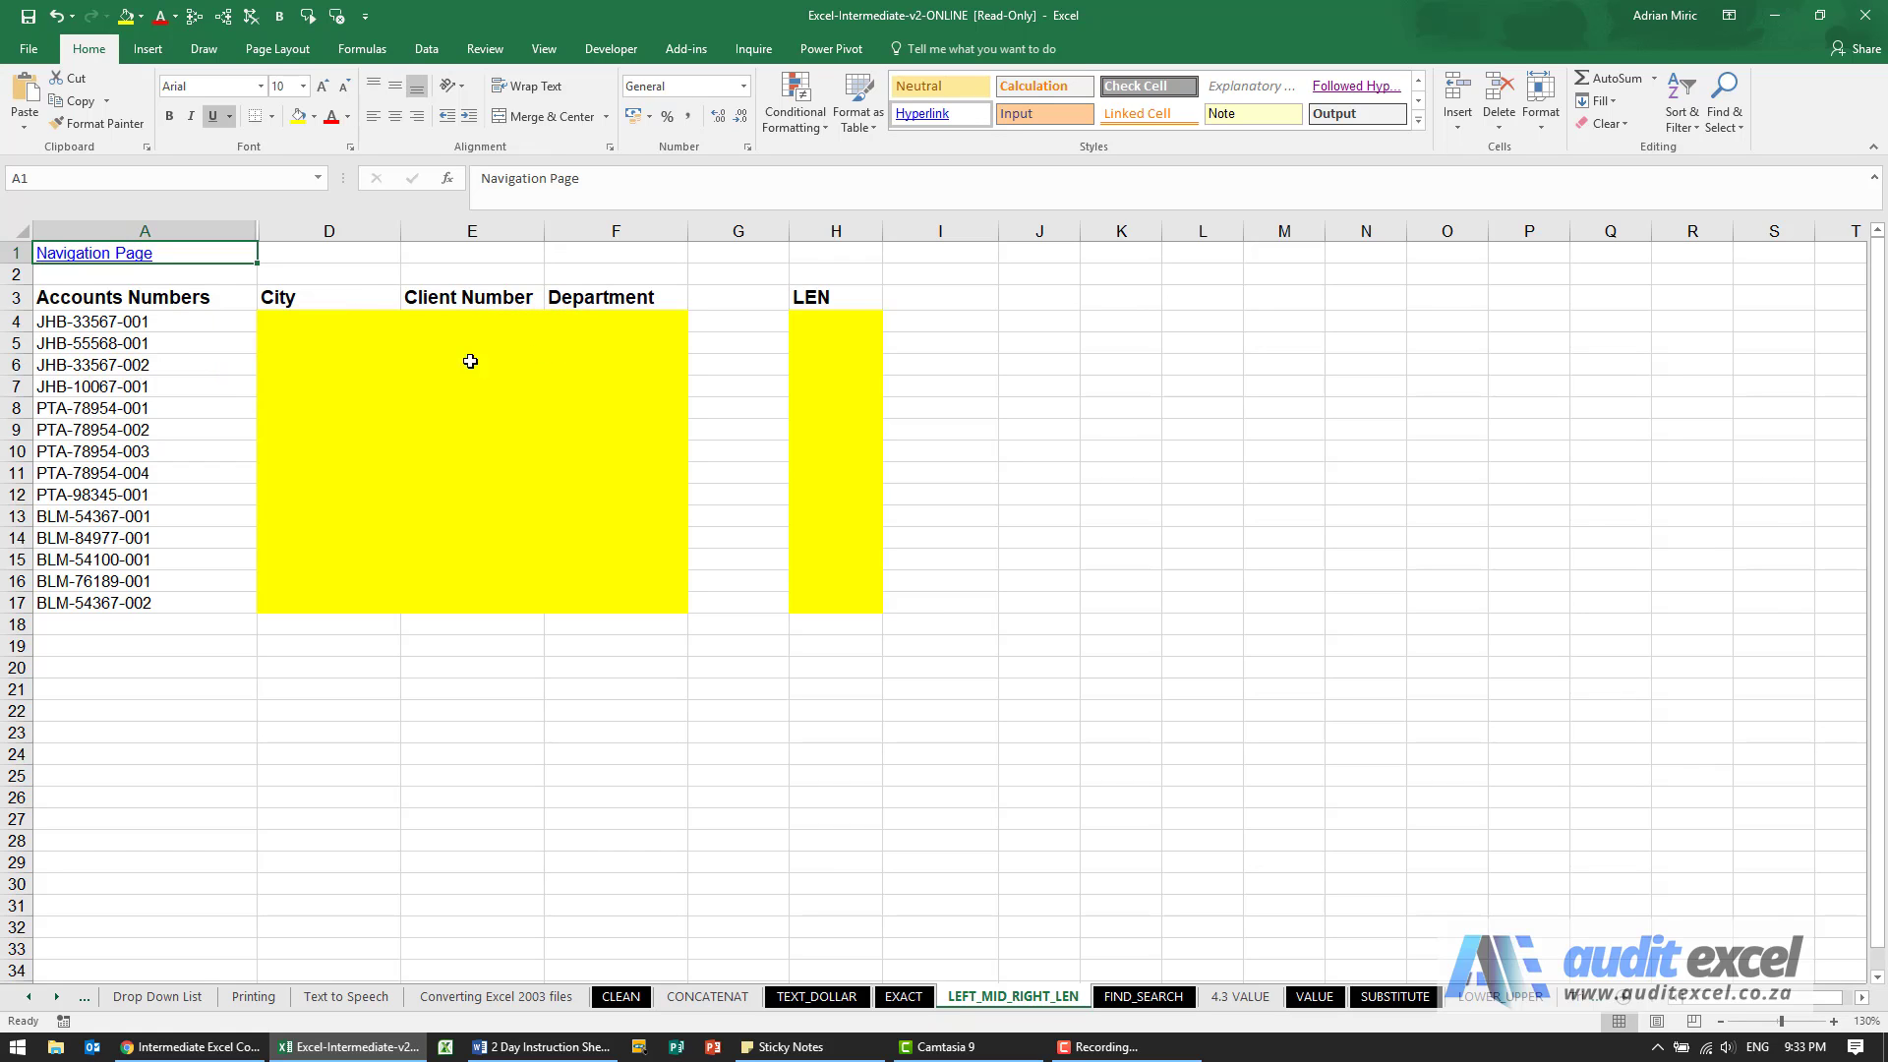
Step: Insert the LEFT function into cell D4 using Insert Function
click(333, 322)
click(450, 176)
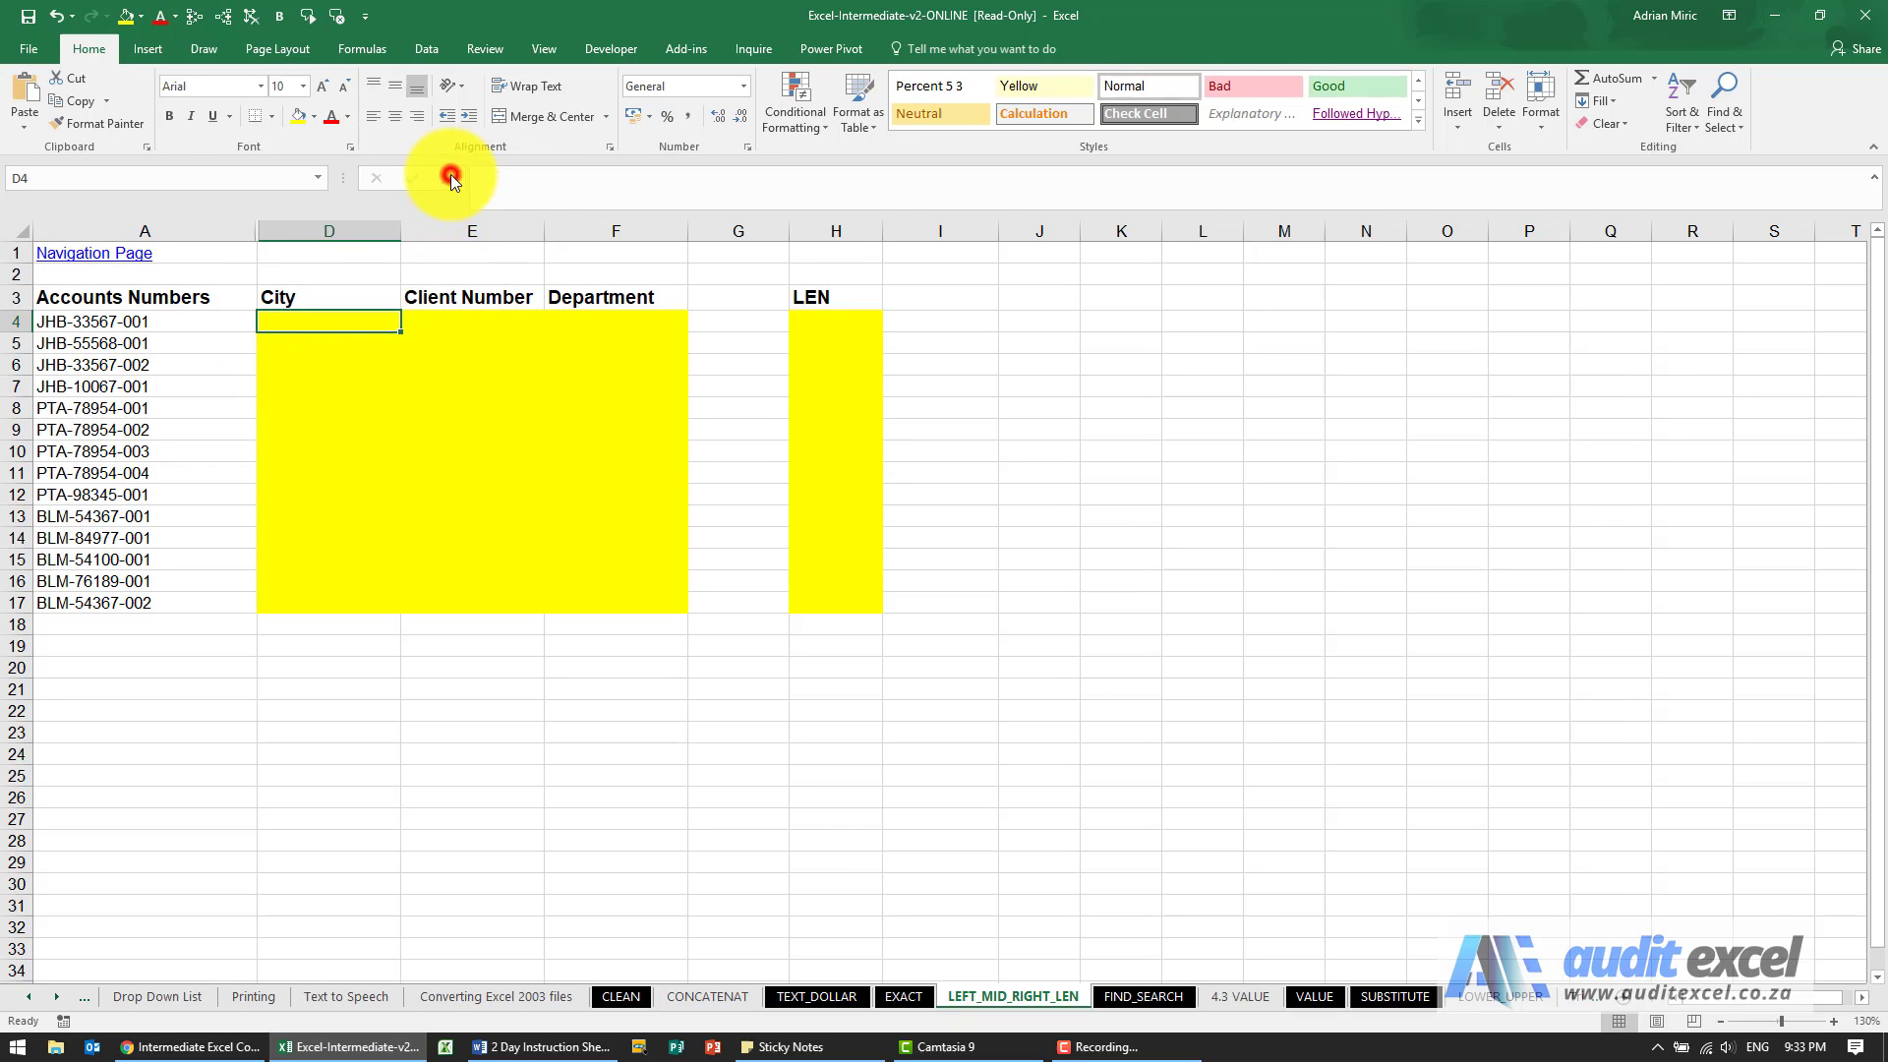
drag(1150, 502, 1060, 242)
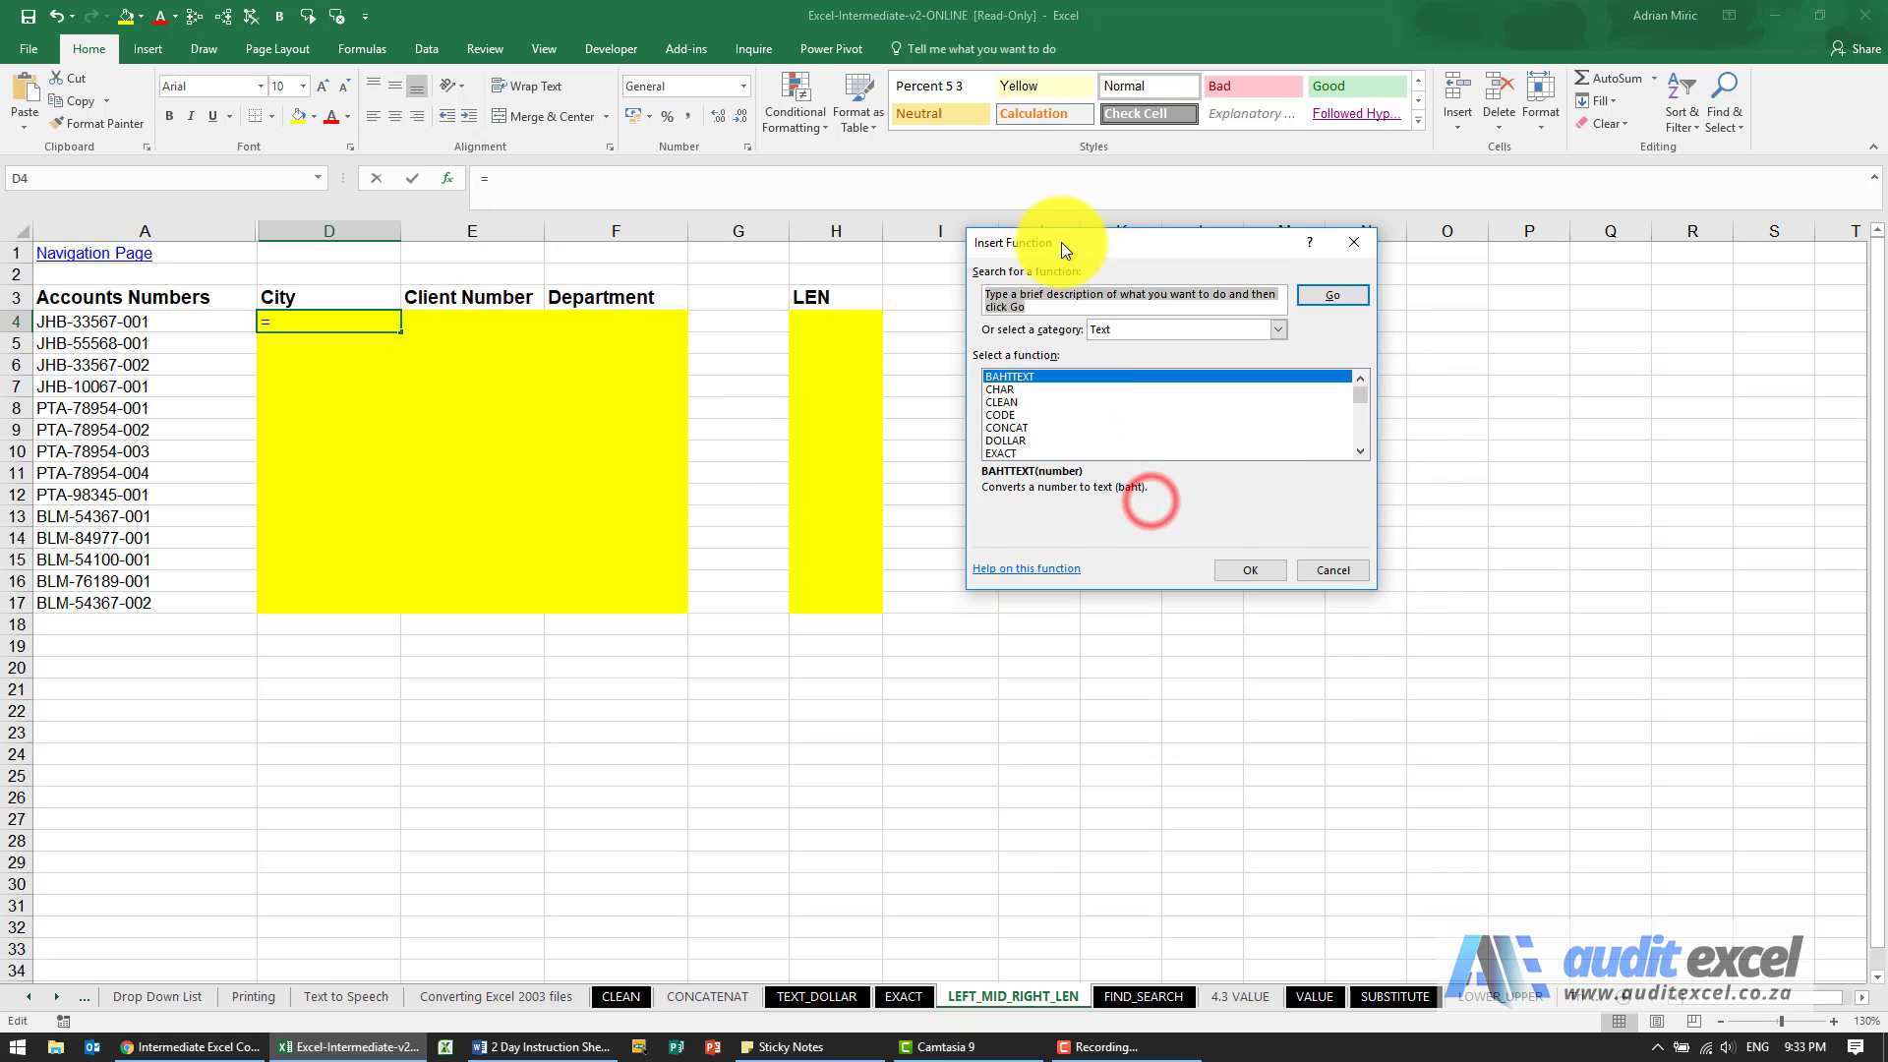
click(1359, 452)
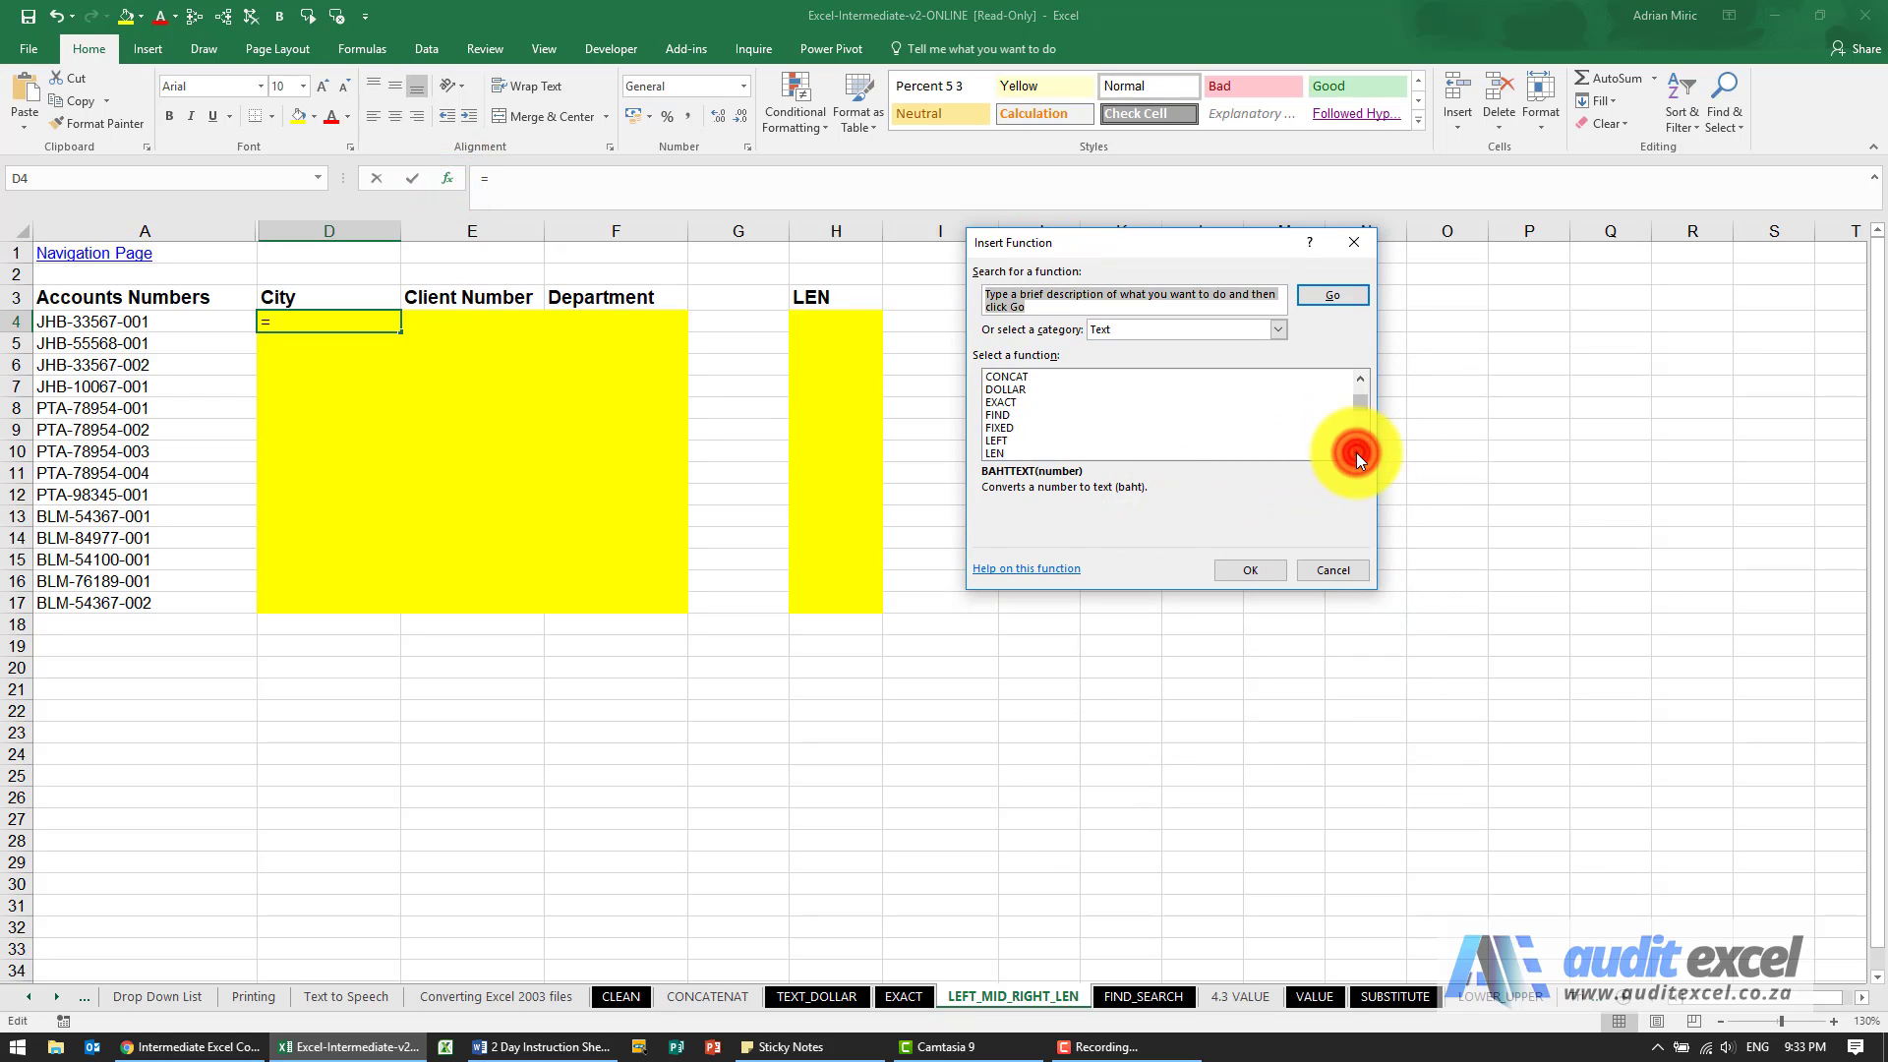
click(1359, 451)
click(1359, 451)
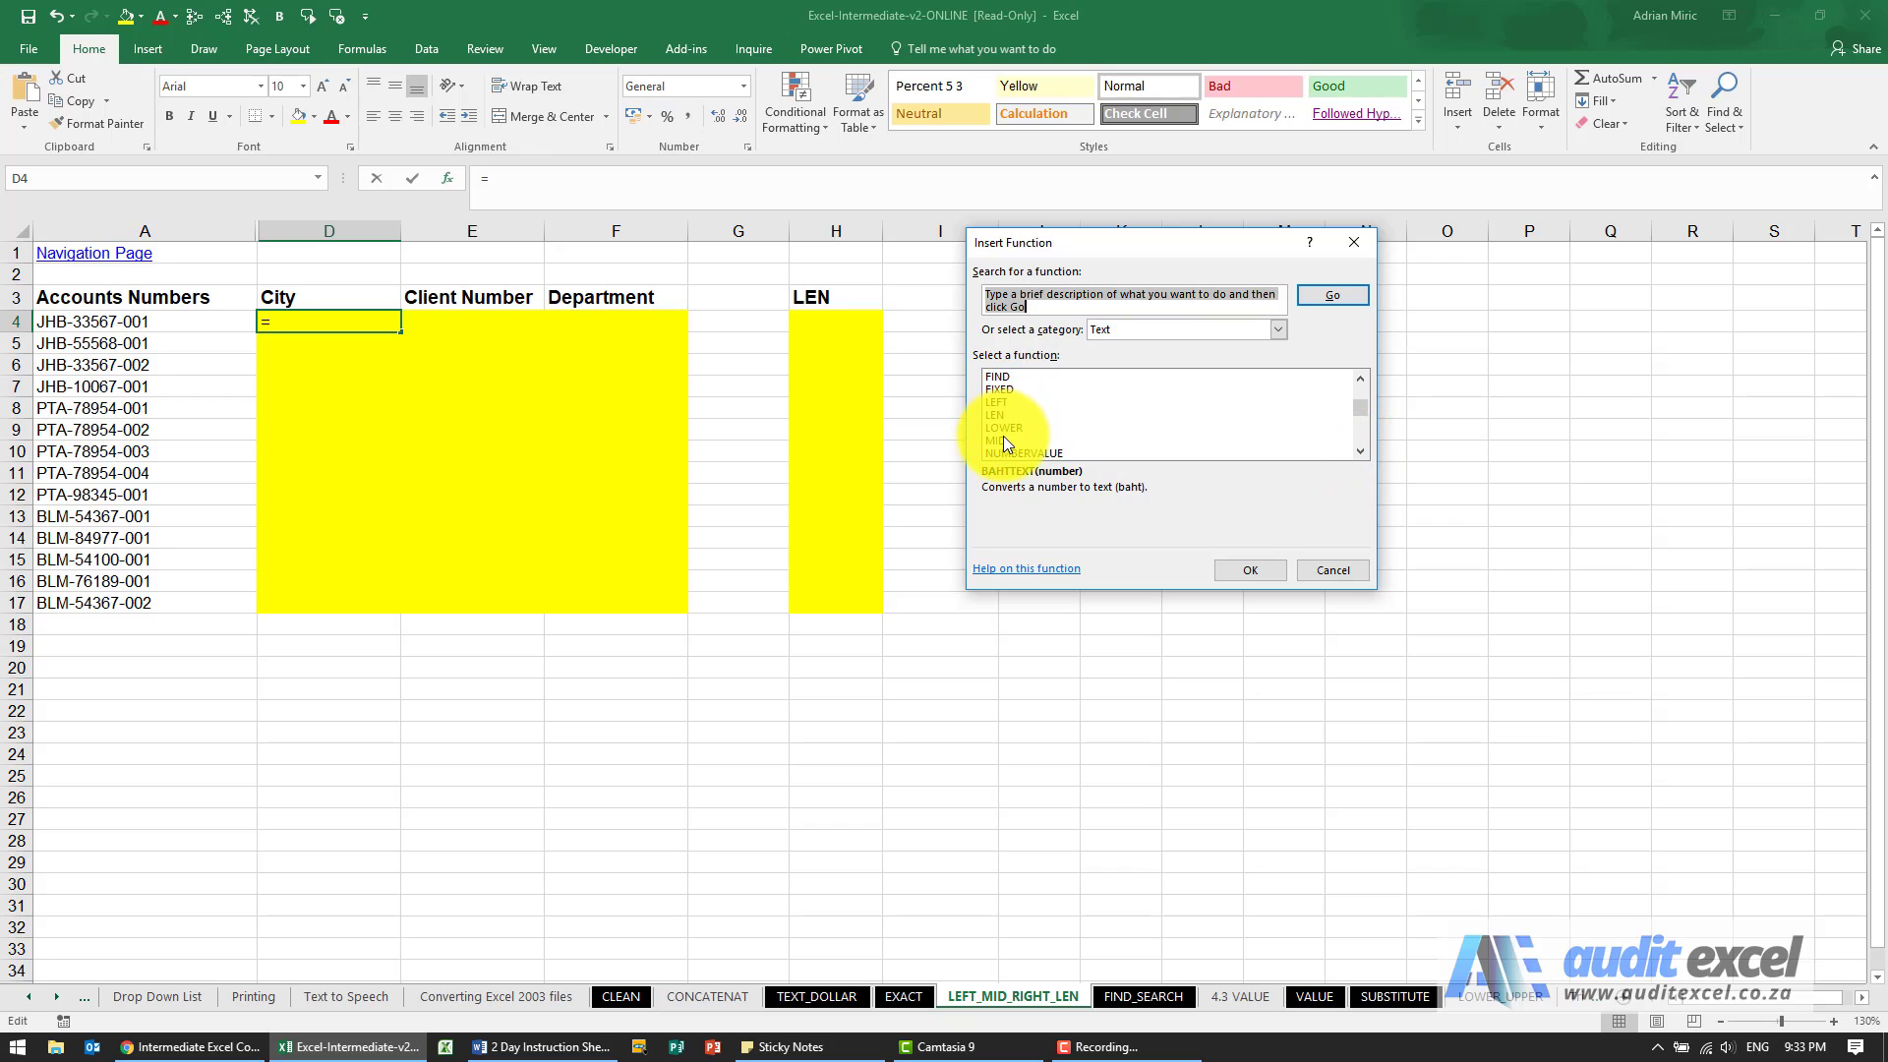
click(1001, 401)
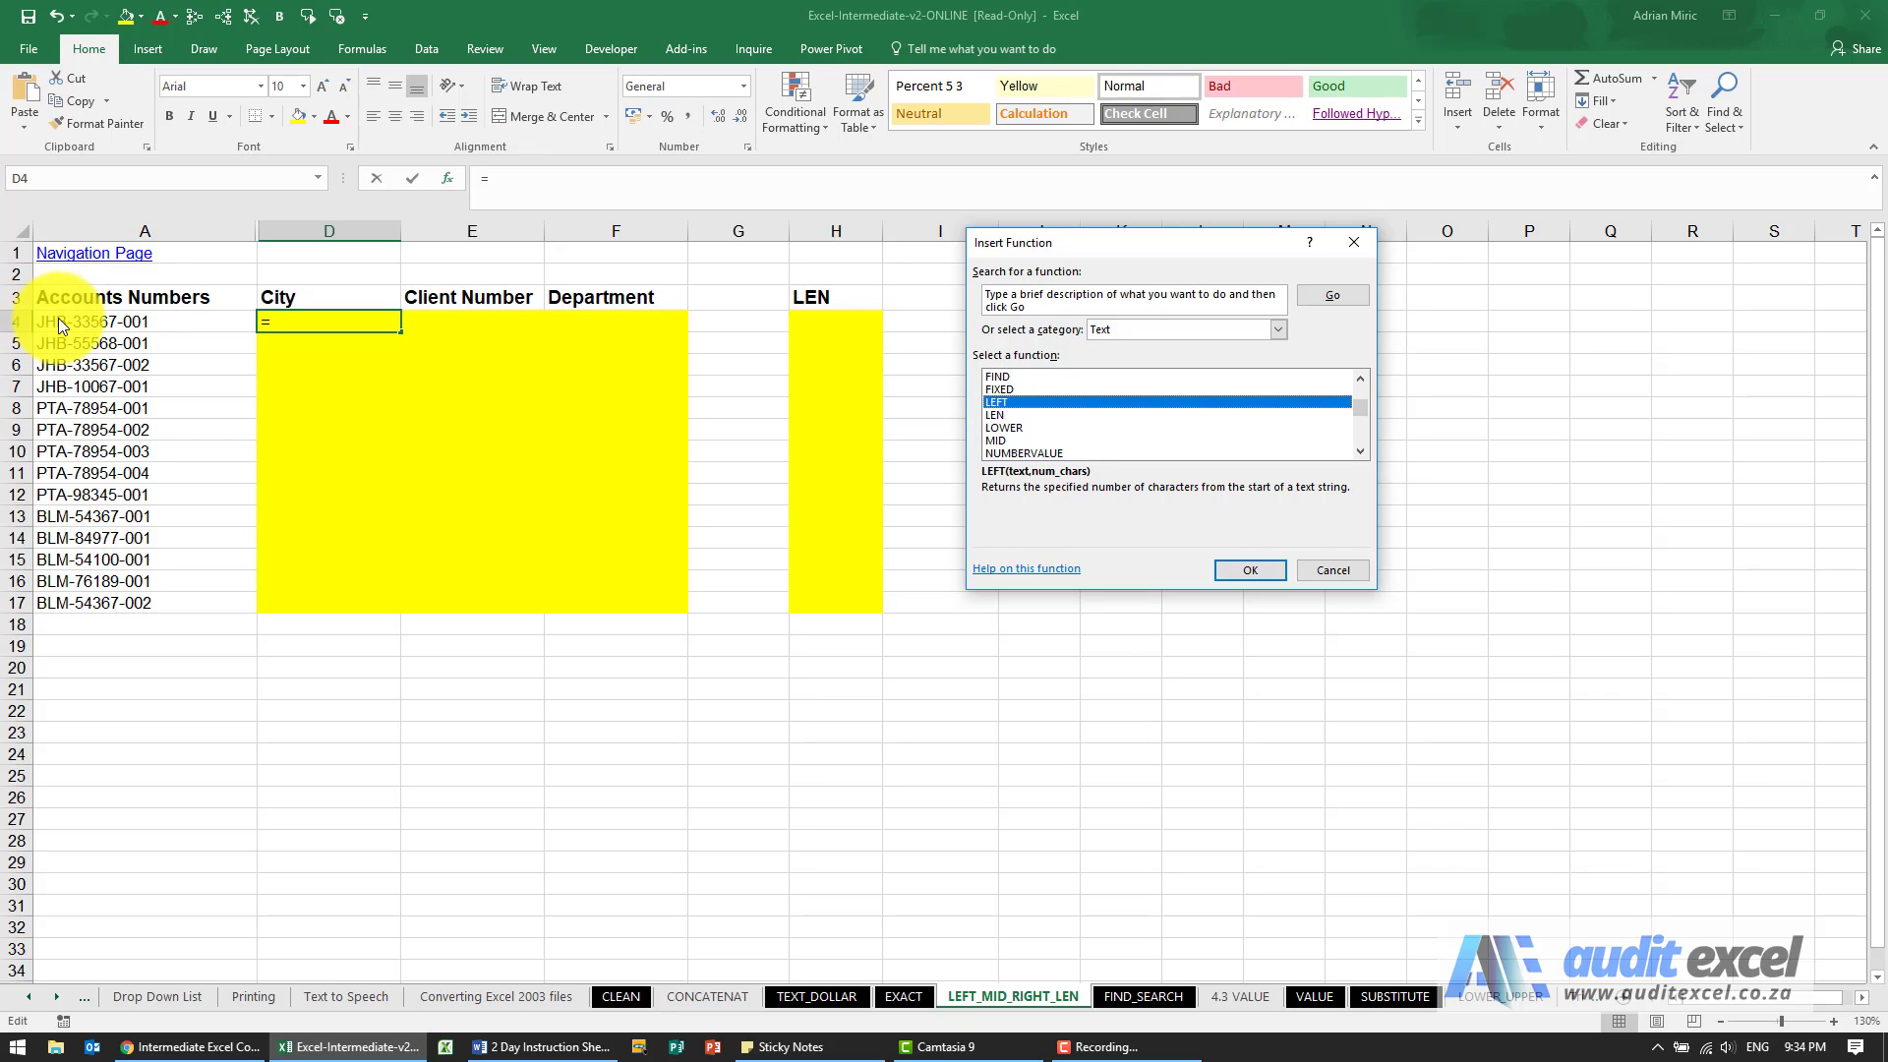
click(1239, 563)
Step: Complete =LEFT(A4,3) in D4 and fill it down to D17
click(1053, 342)
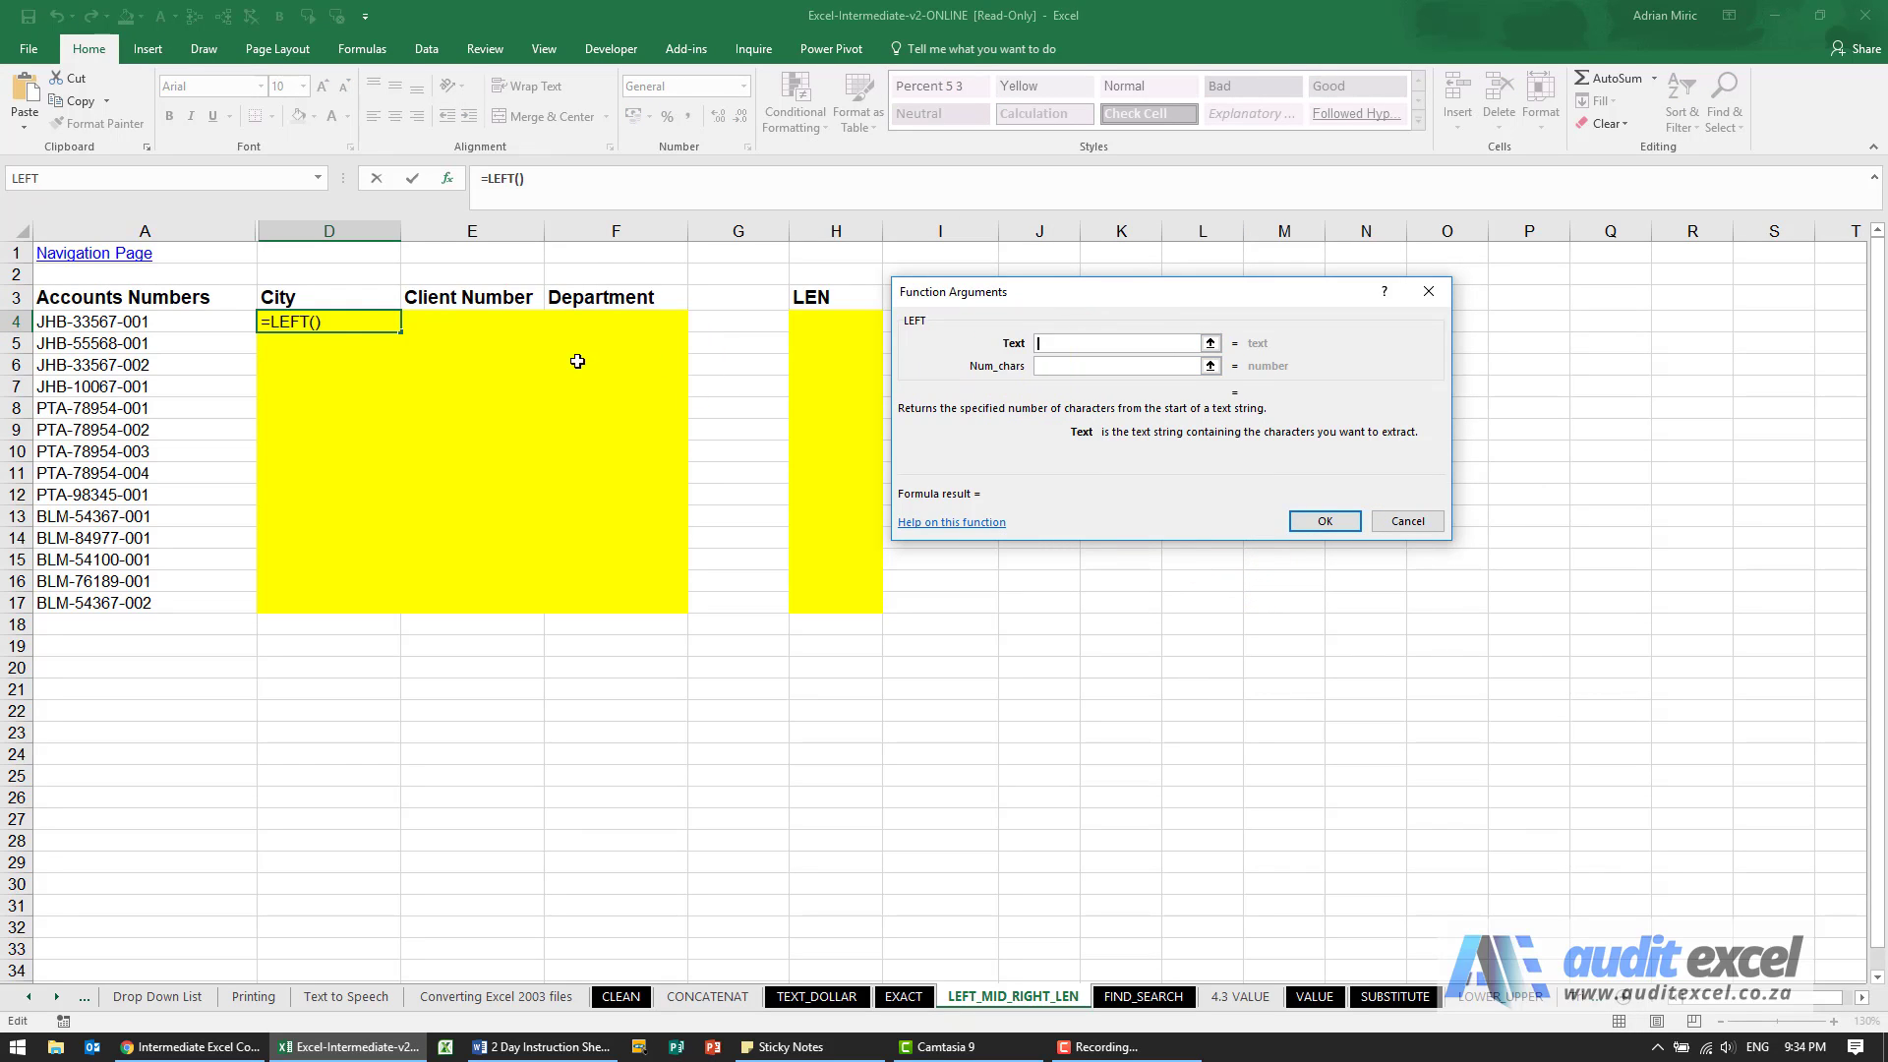
click(180, 321)
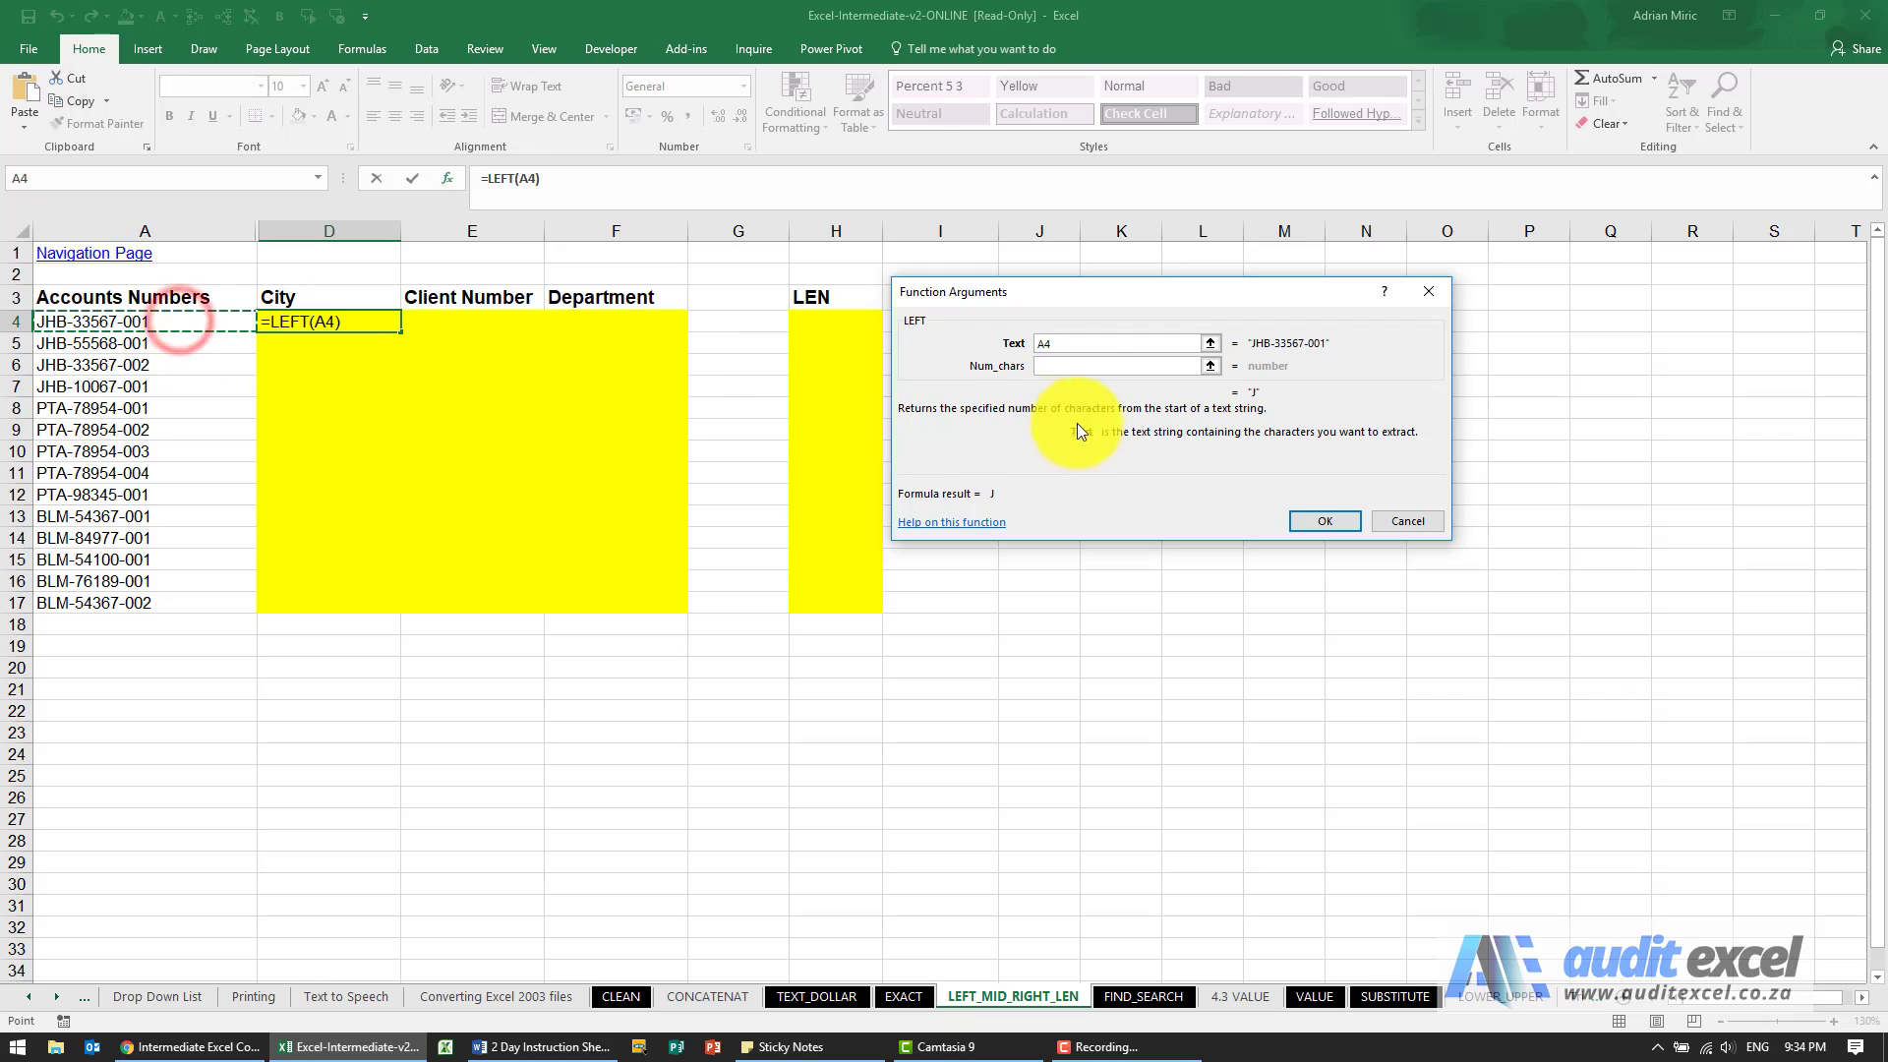
click(1078, 366)
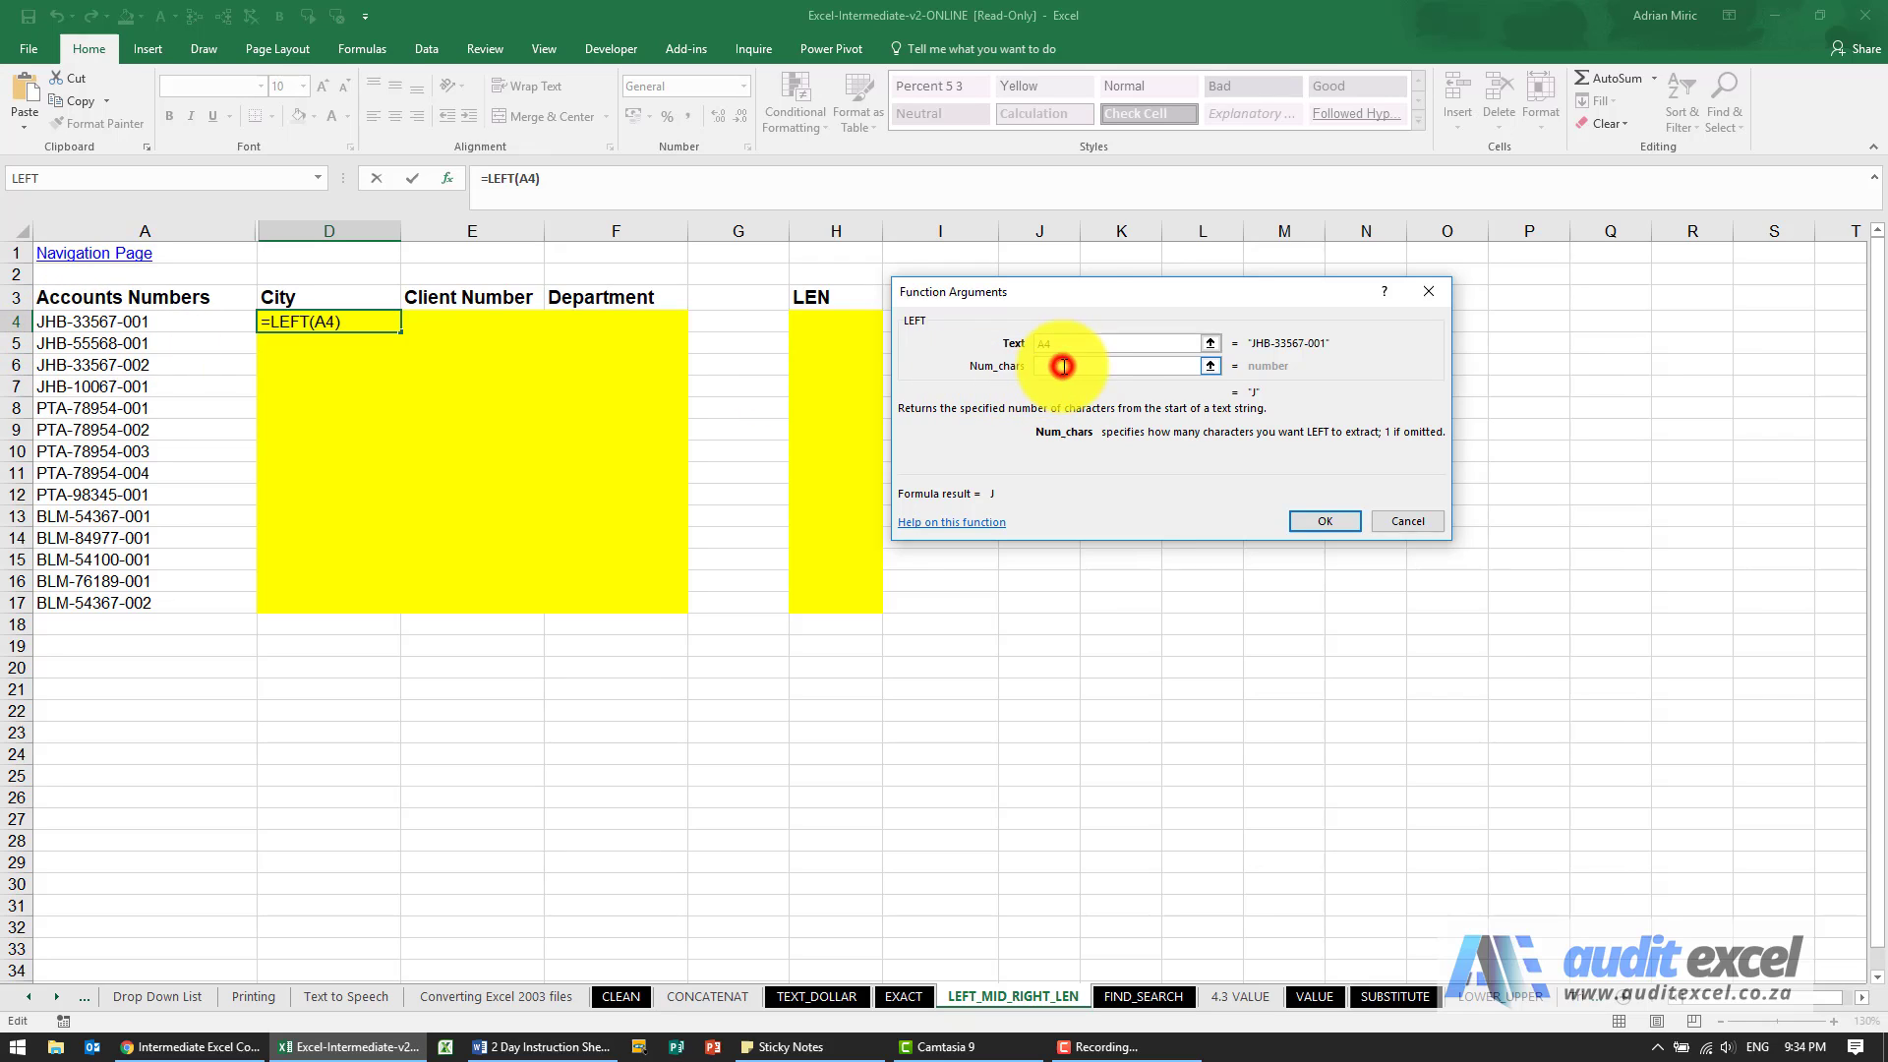
text(3)
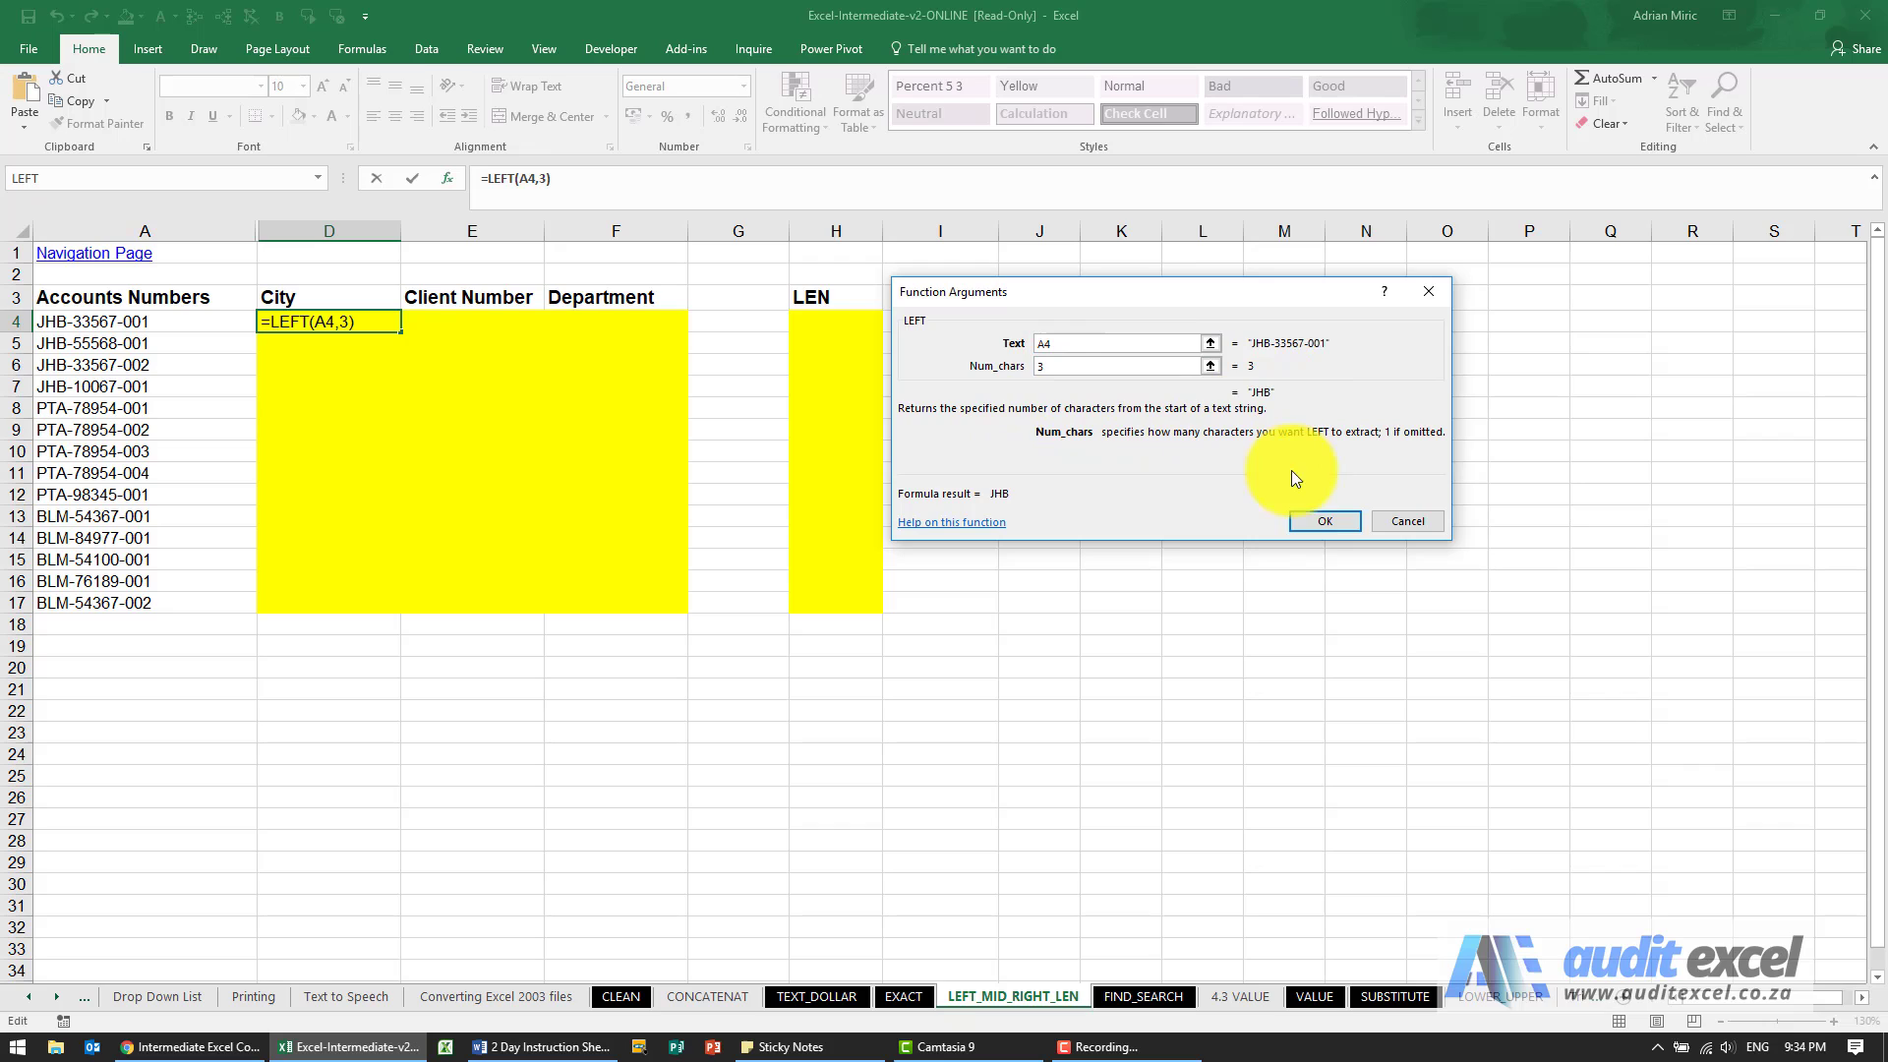
click(1322, 521)
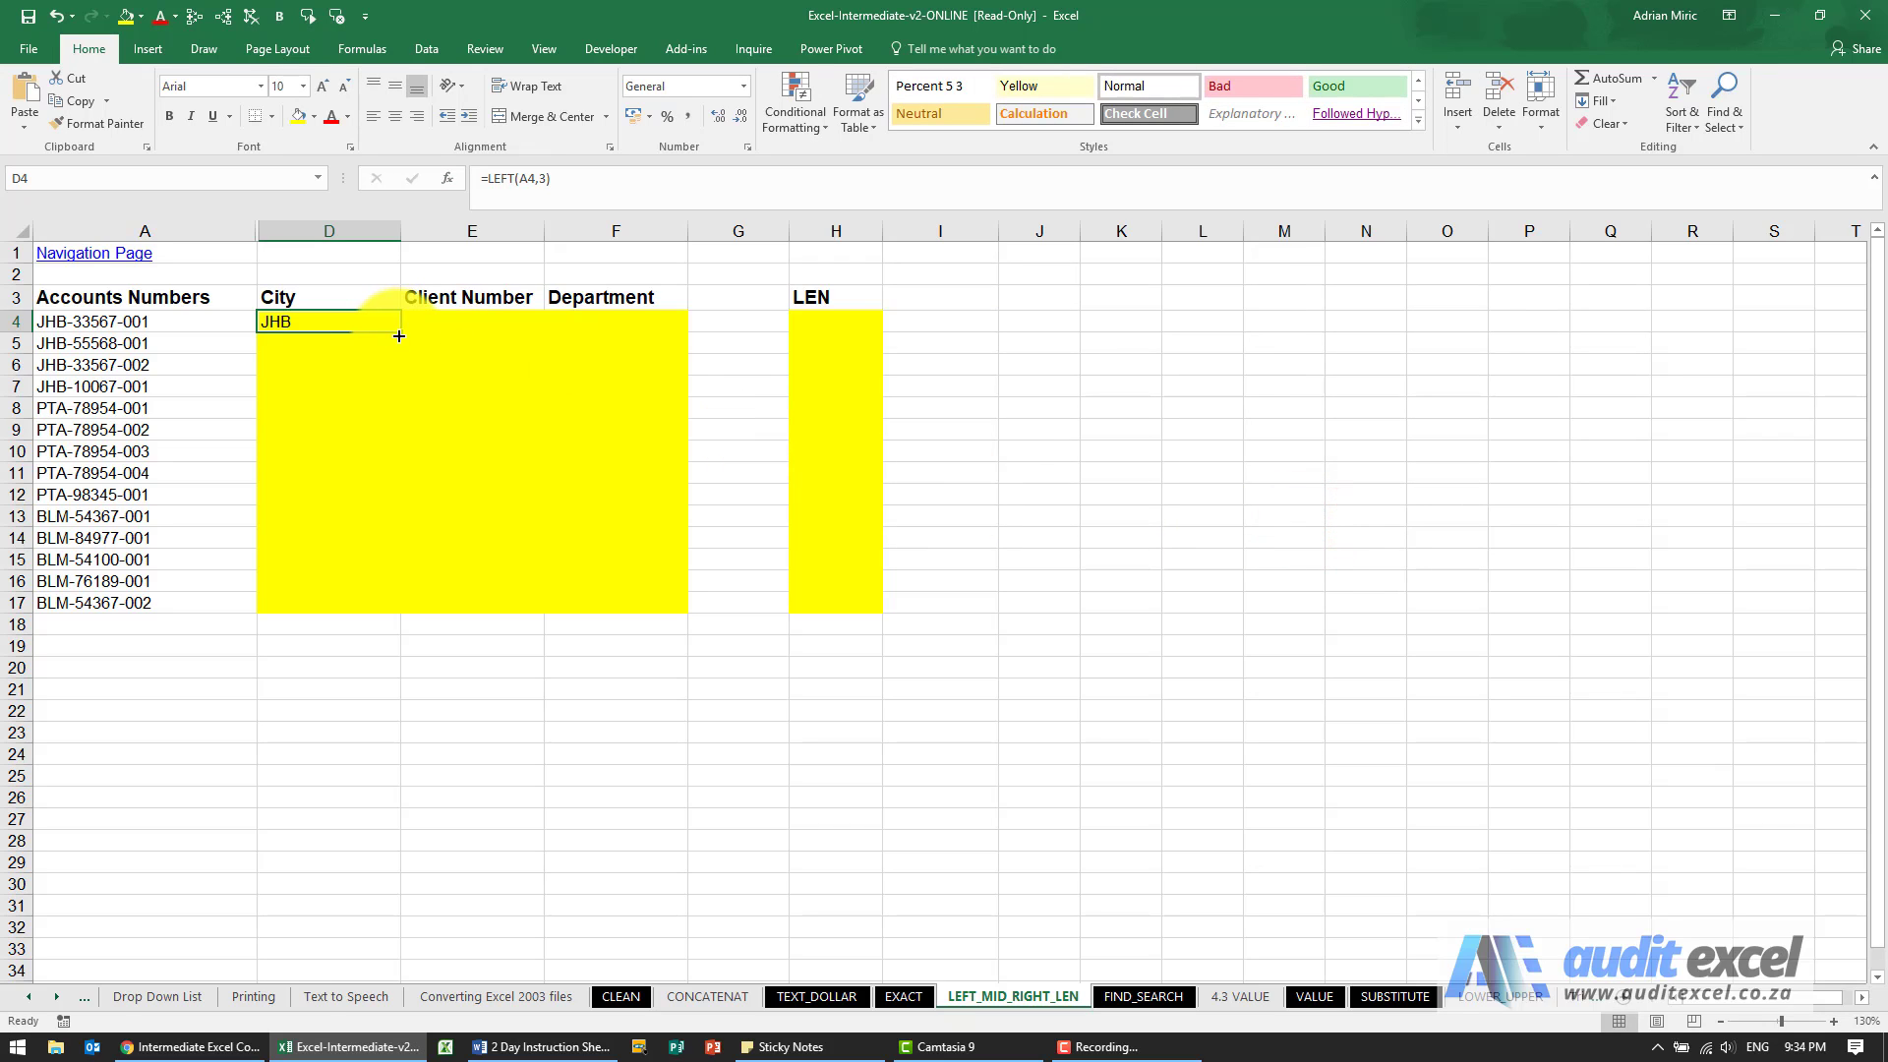
drag(397, 334, 384, 608)
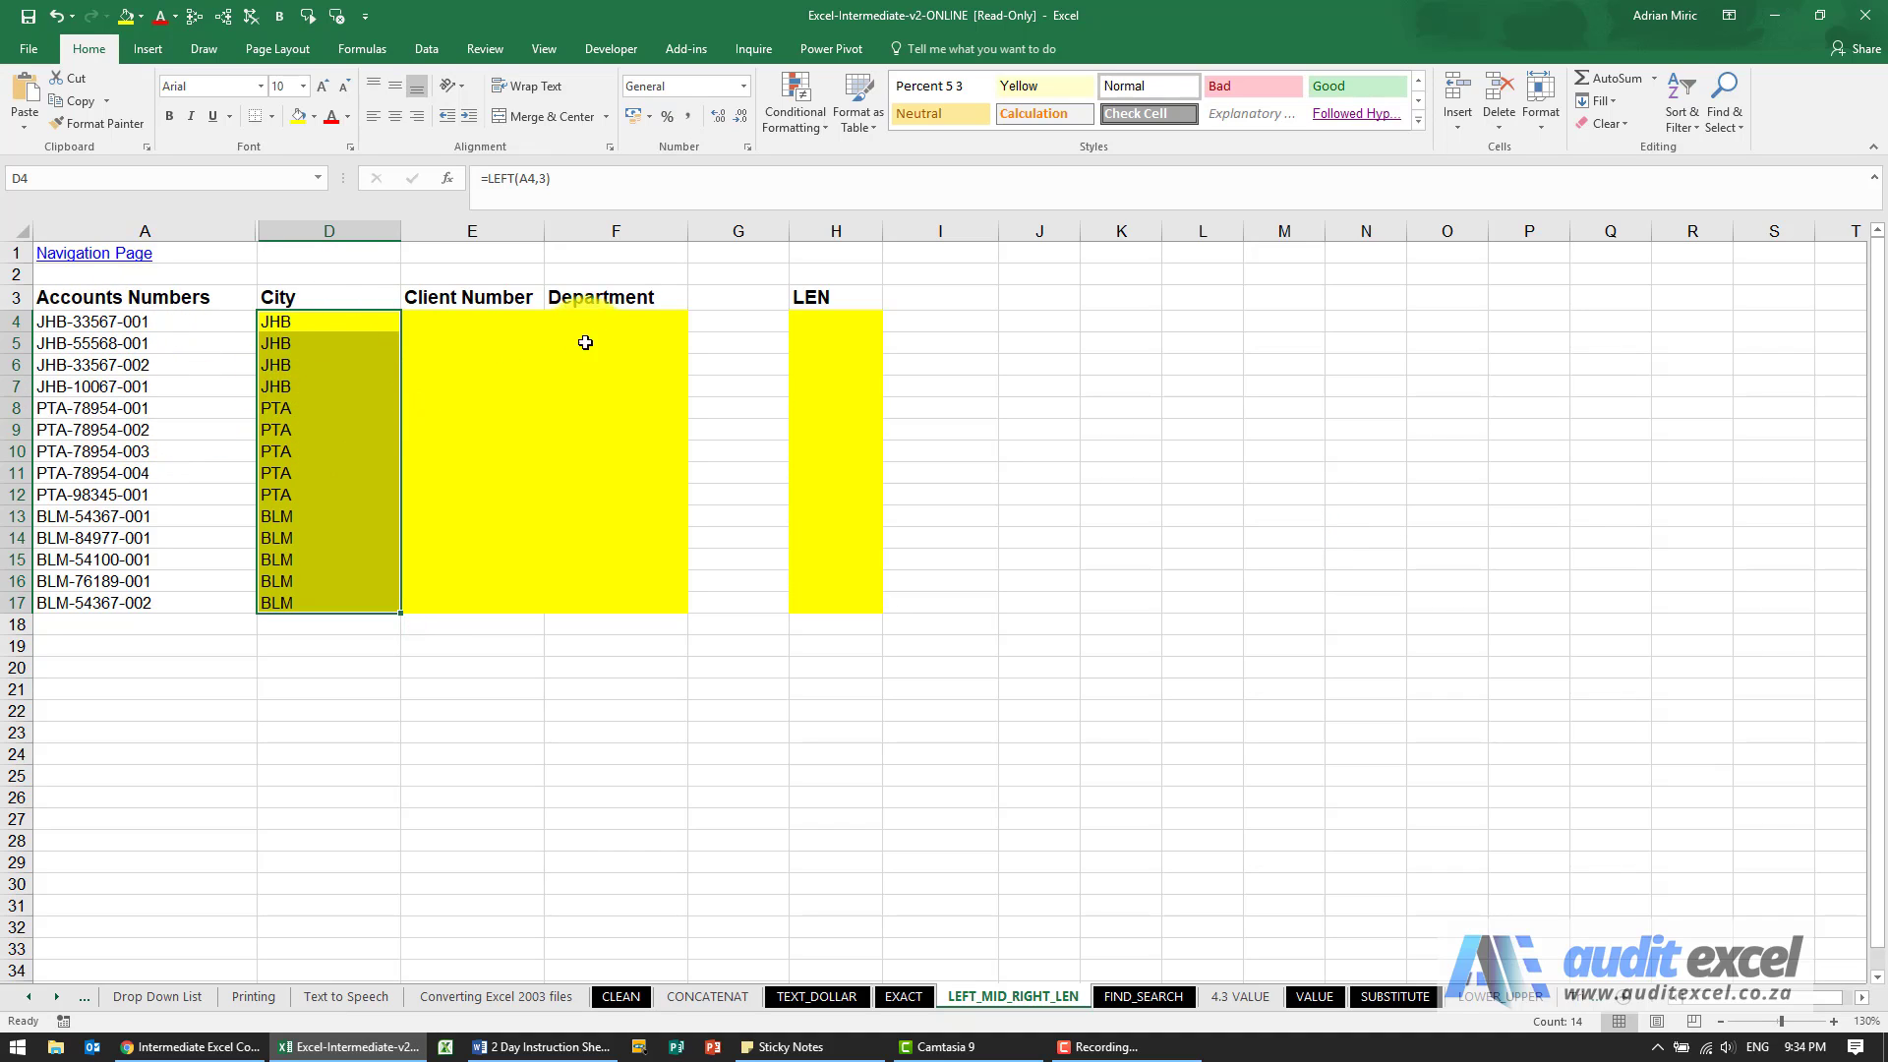
Step: Enter =RIGHT(A4,3) in F4 and fill it down to F17
click(618, 326)
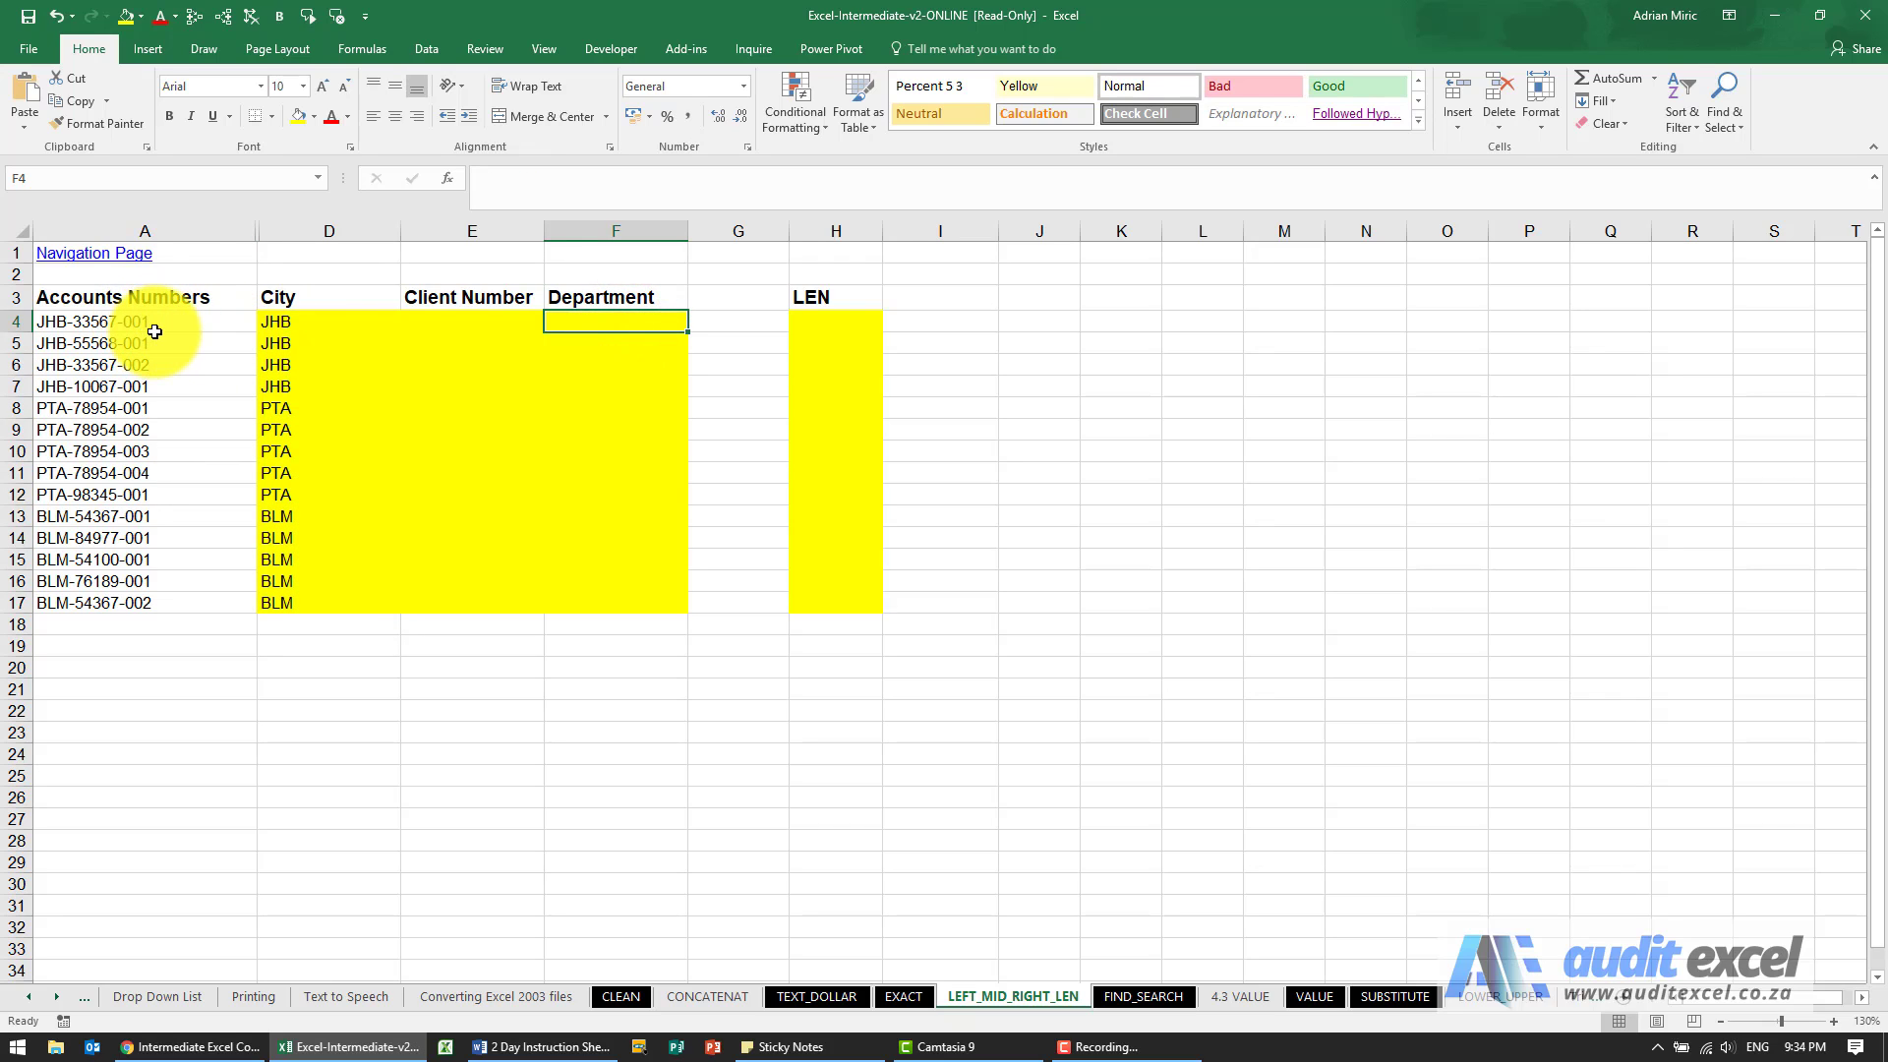
click(451, 180)
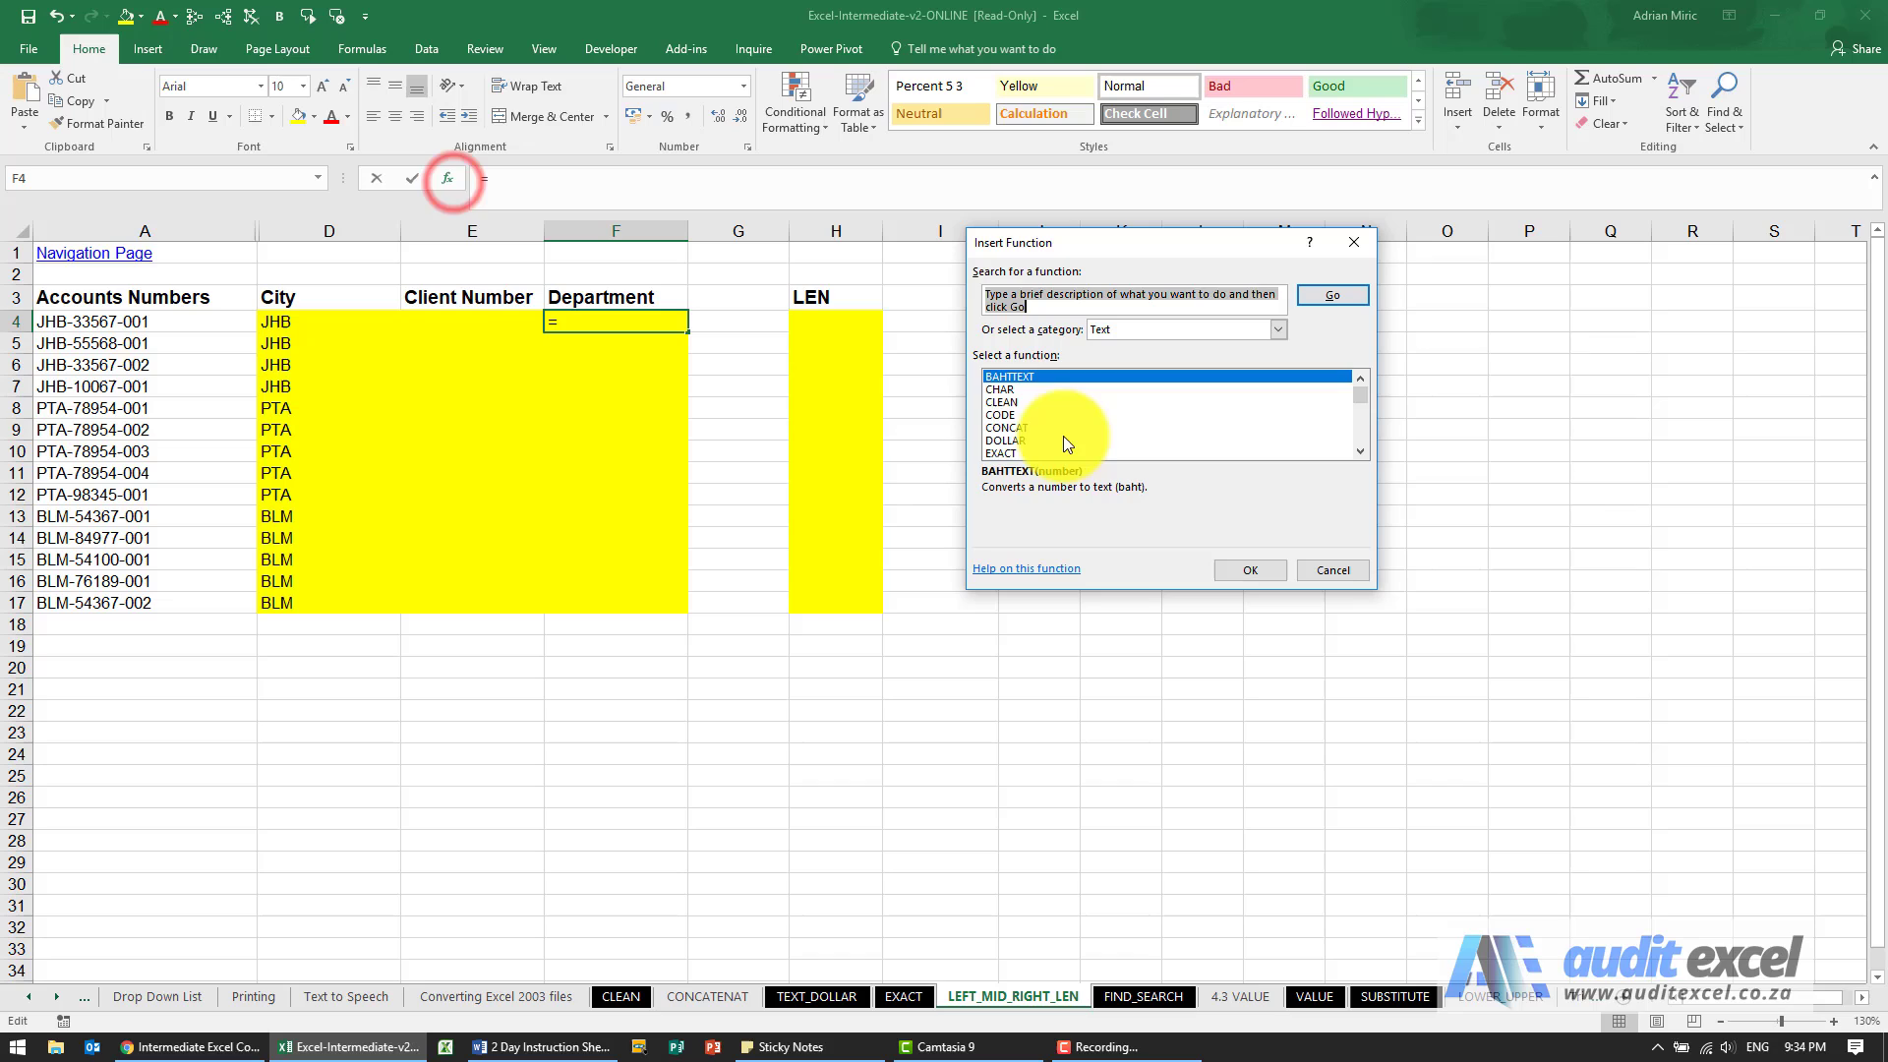
click(1063, 428)
key(r)
key(i)
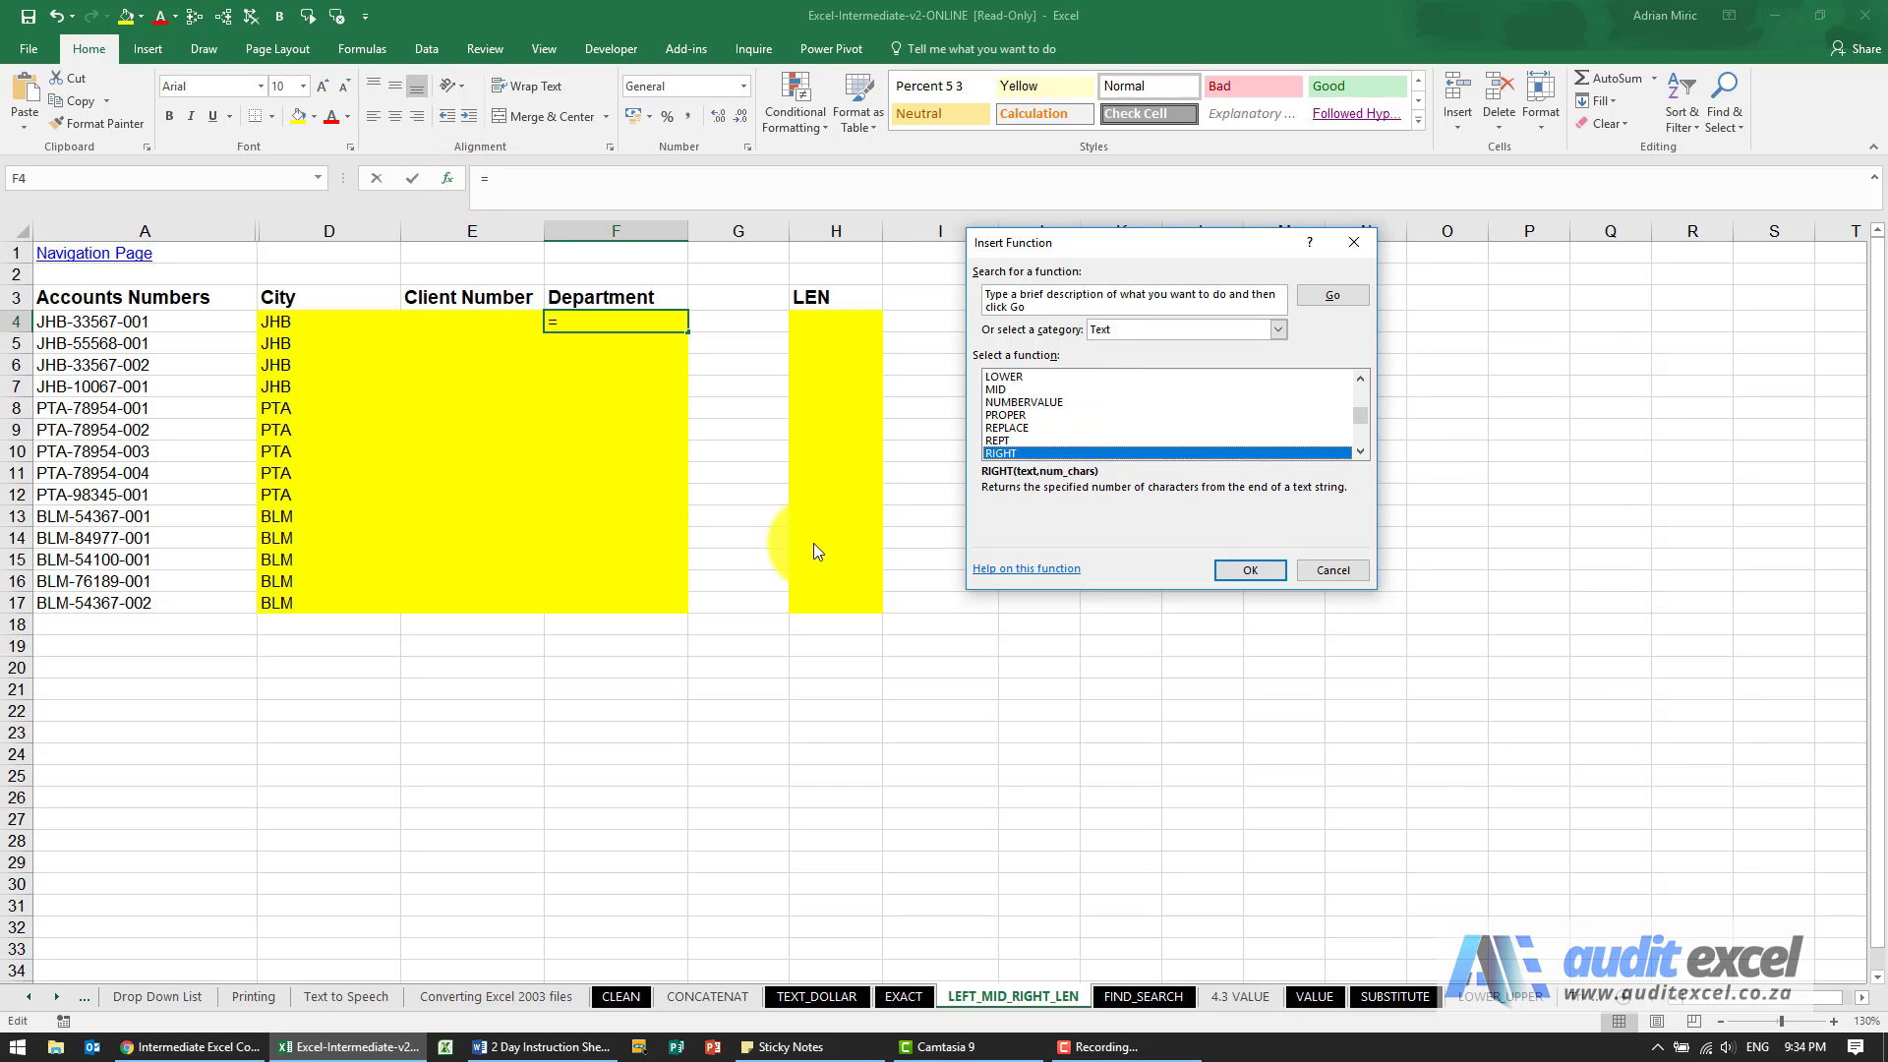
key(Return)
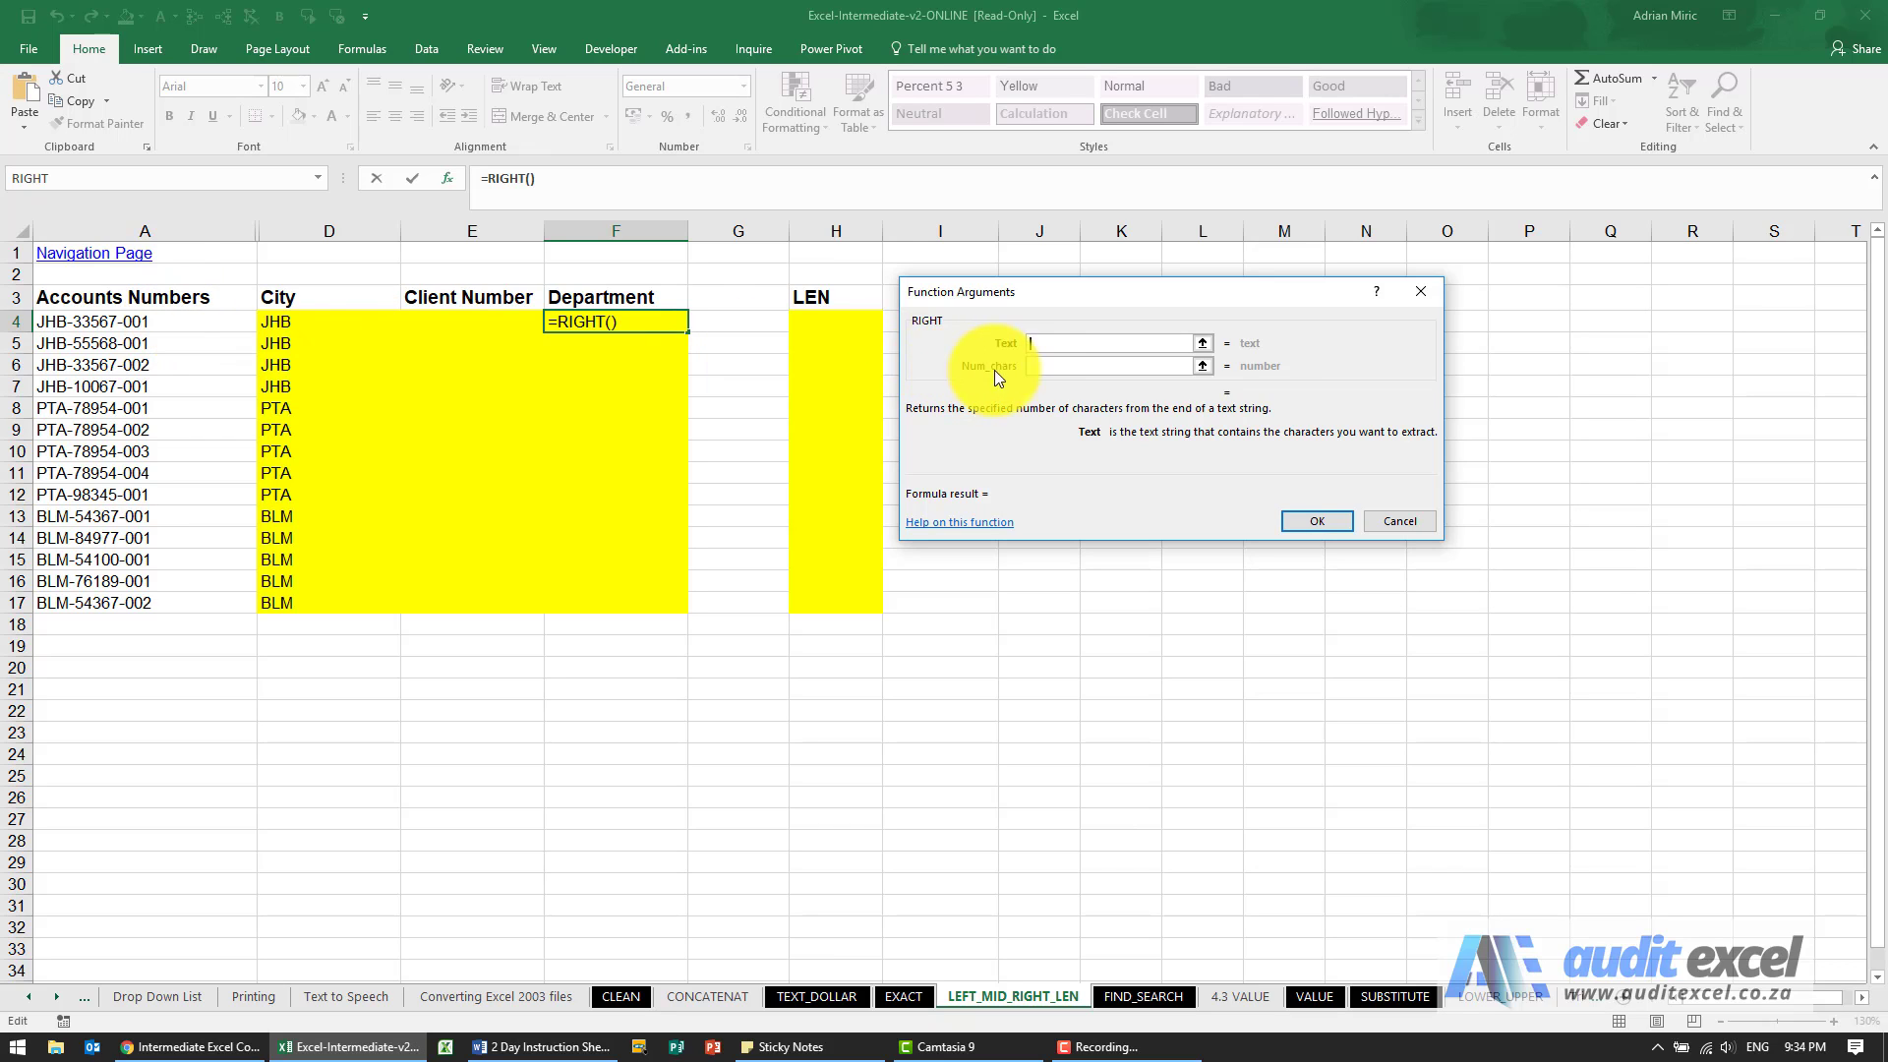
click(178, 320)
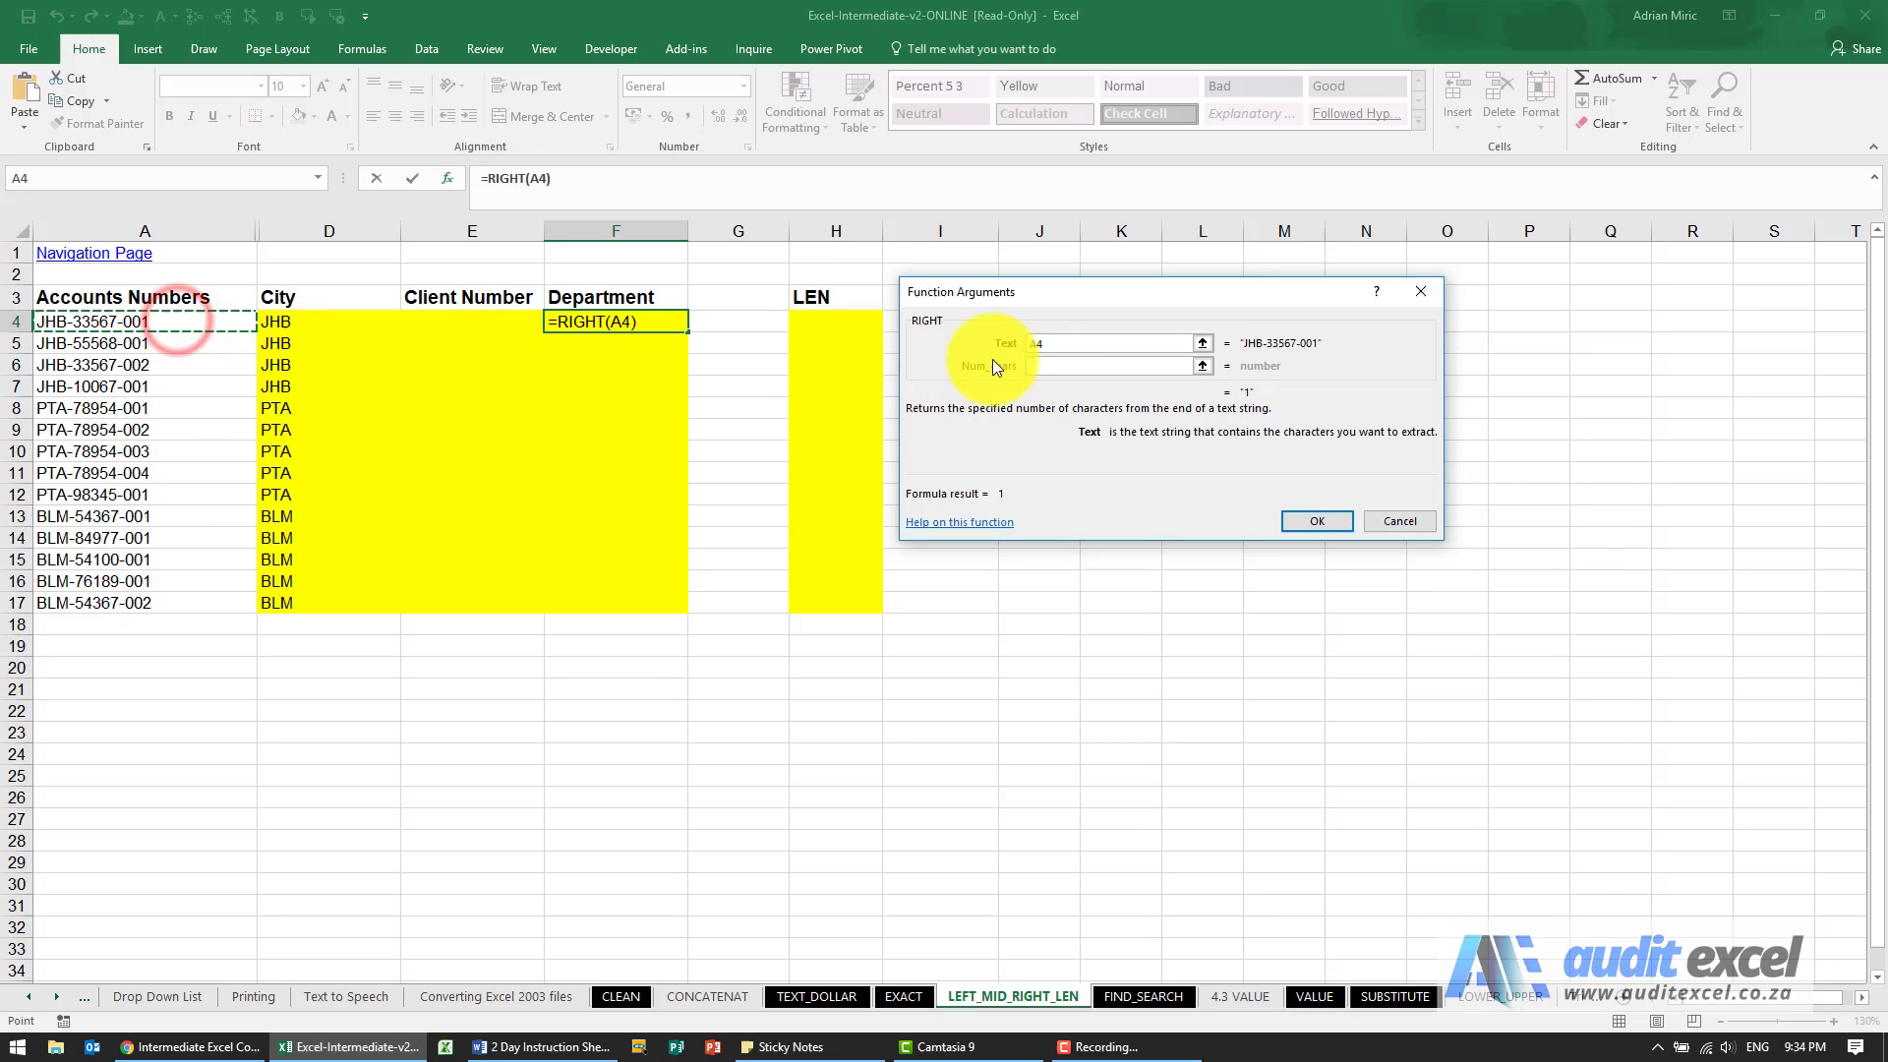
click(1036, 368)
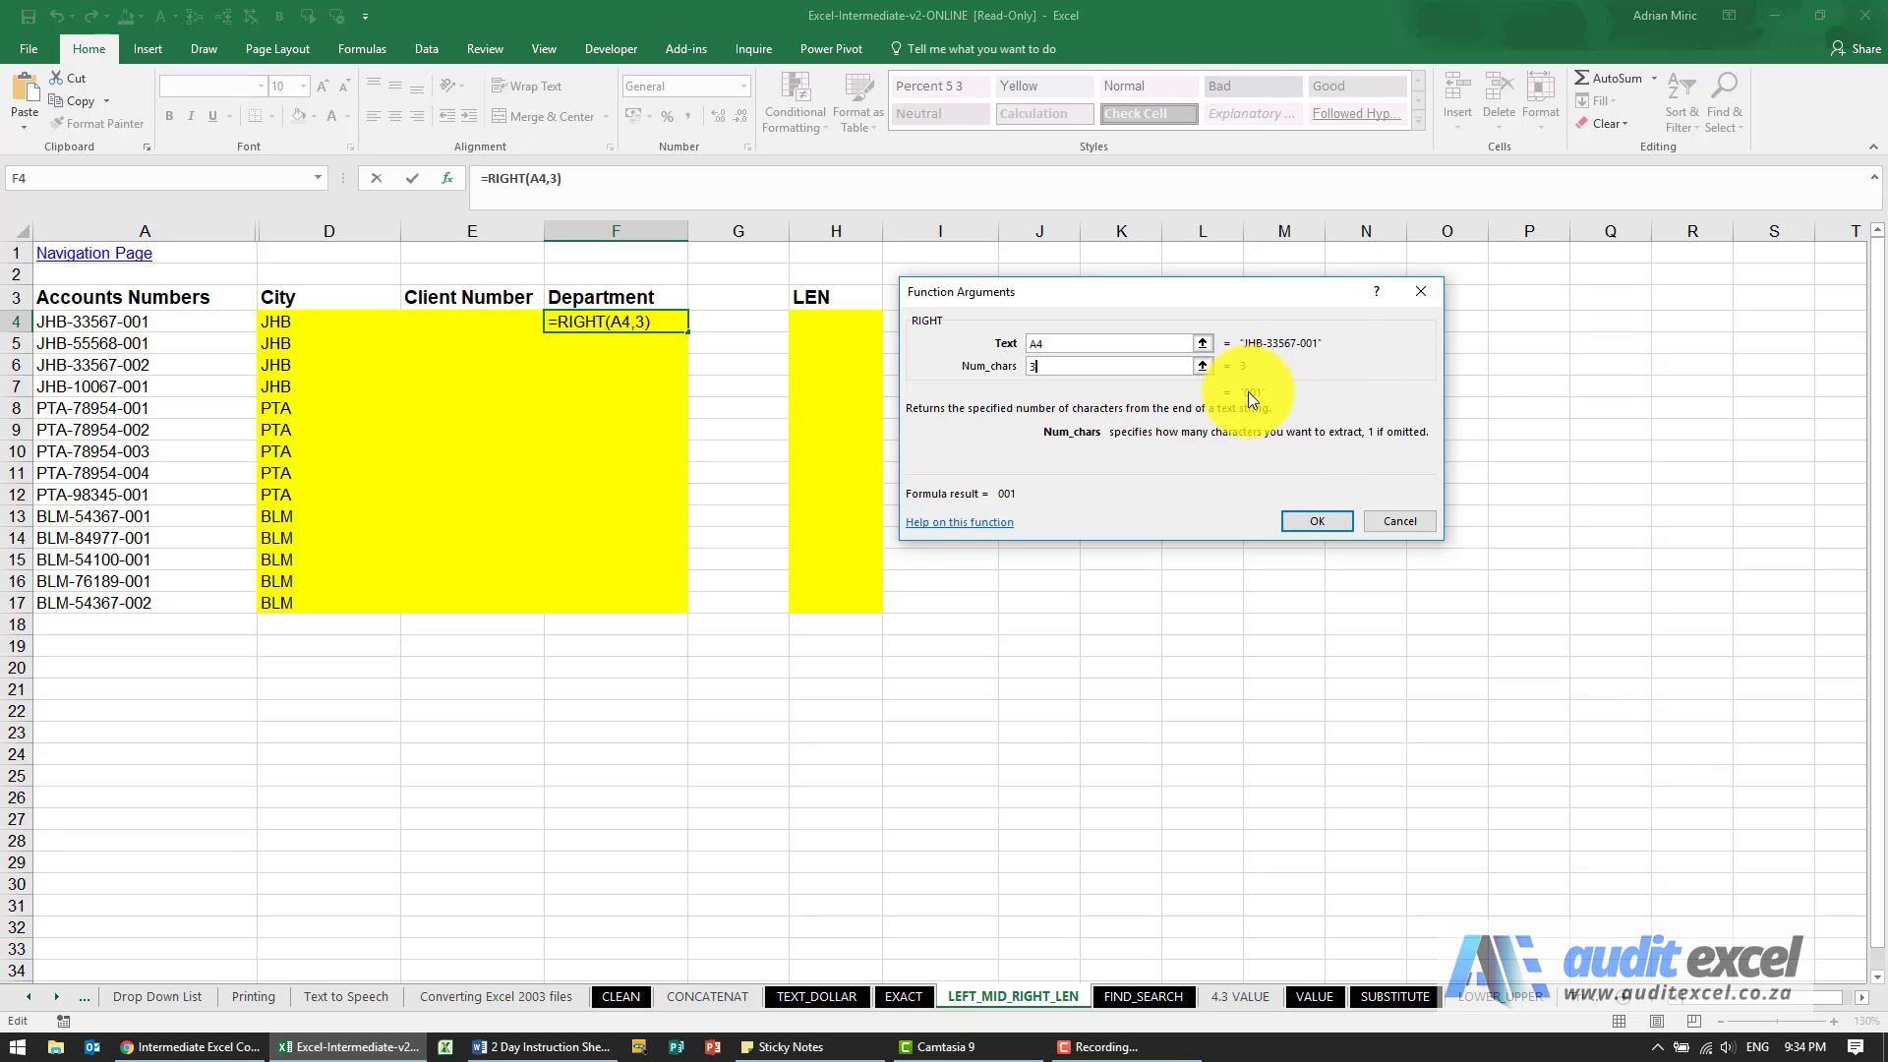
click(1298, 522)
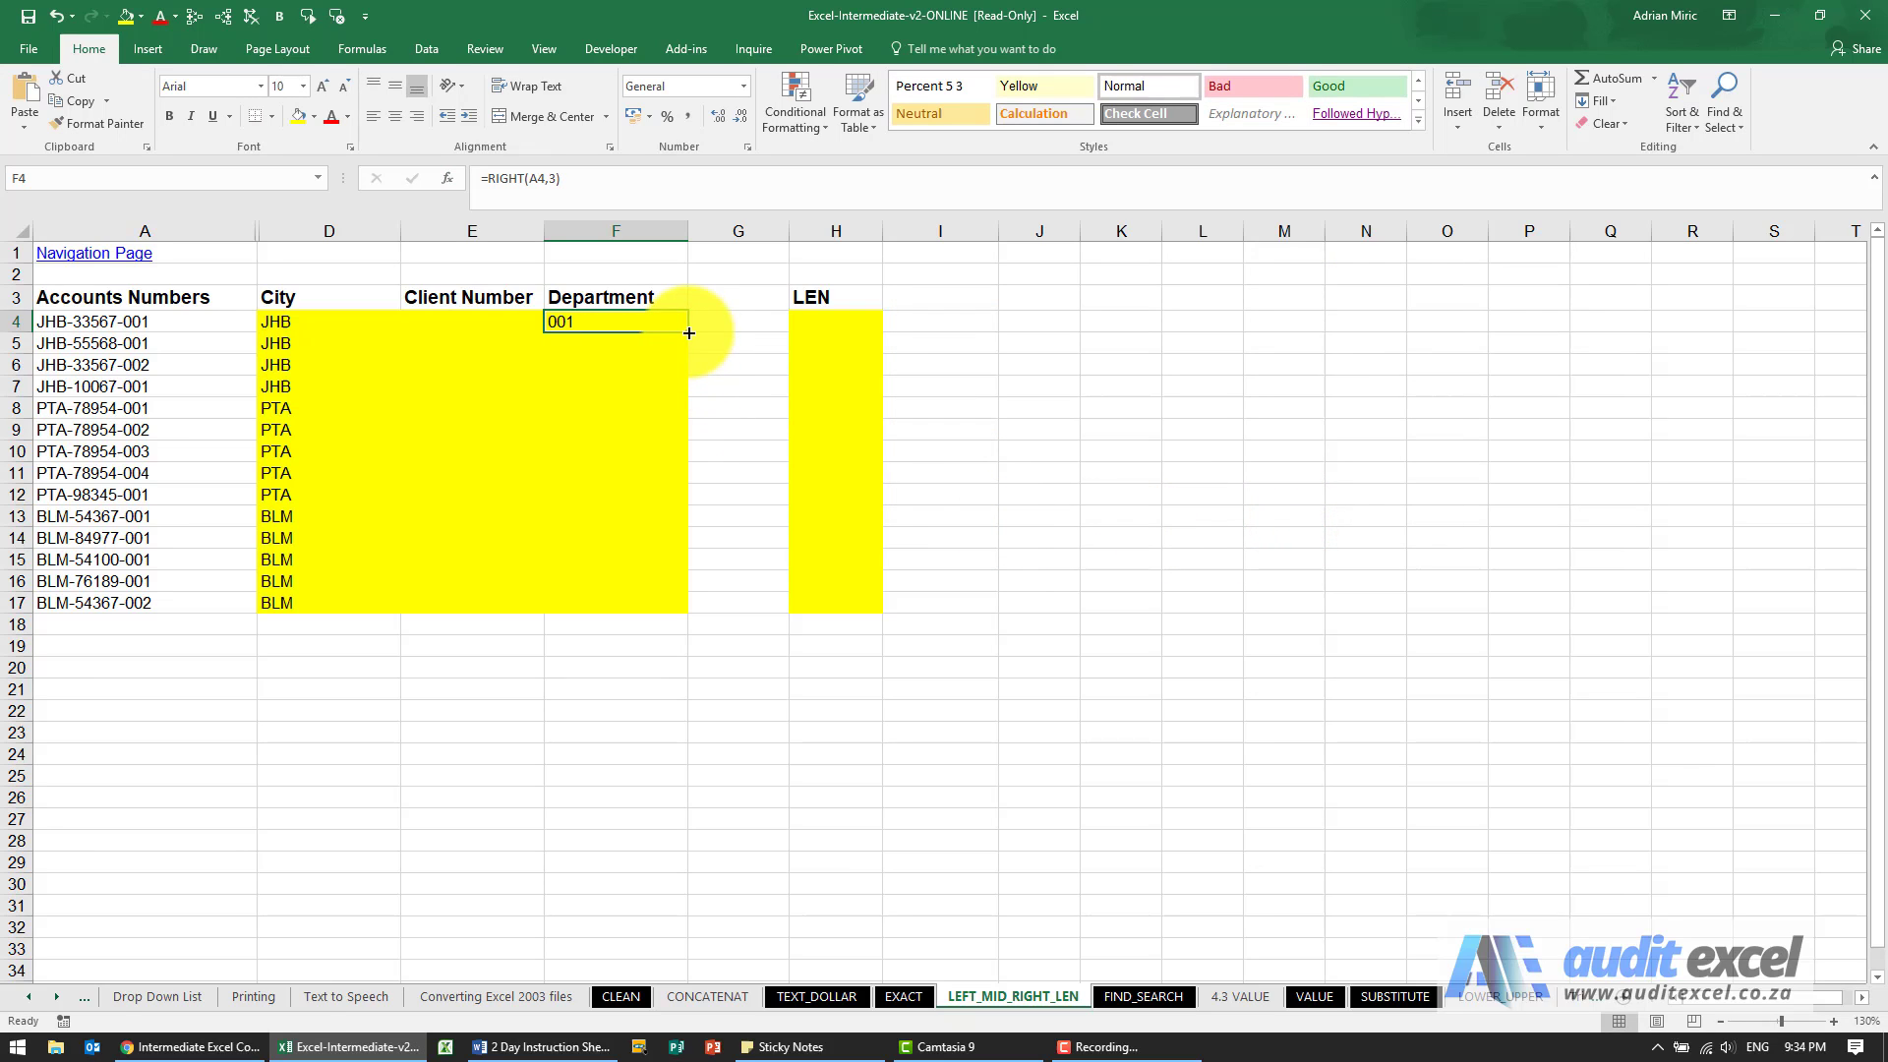
drag(687, 332, 675, 603)
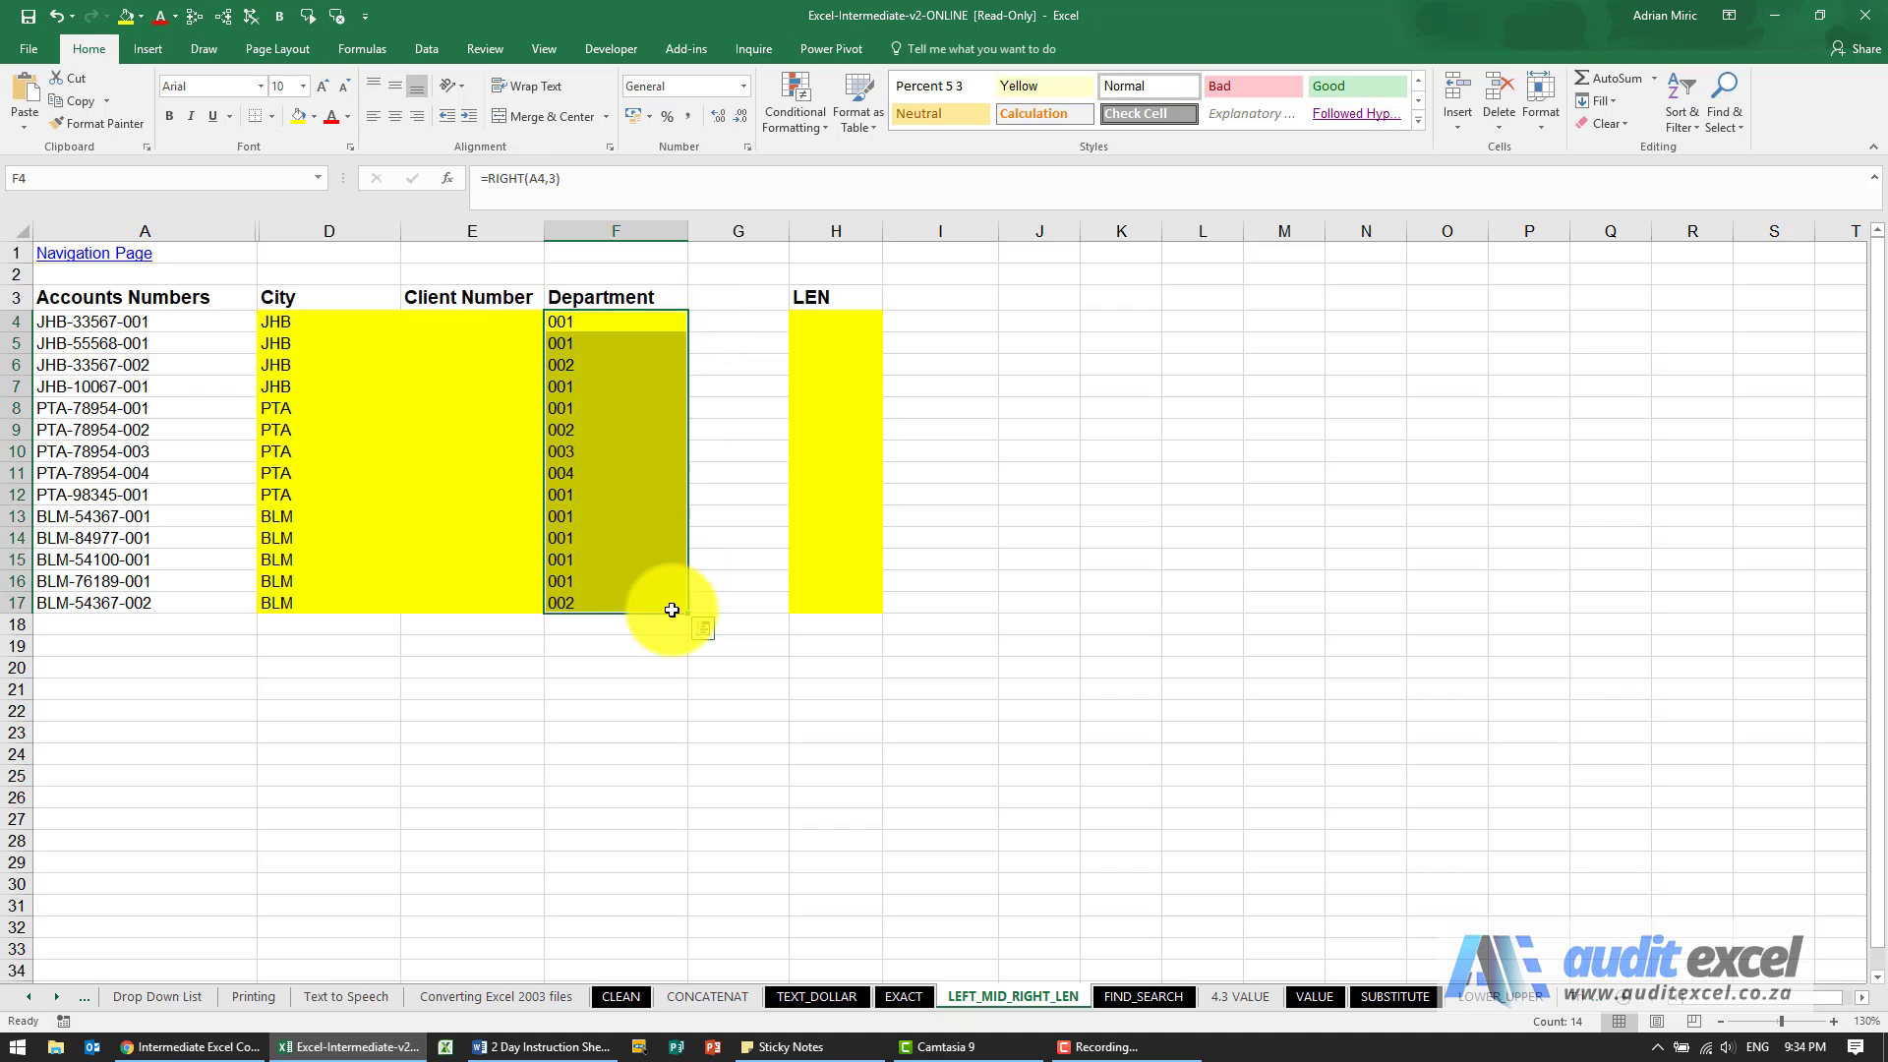
Step: Insert the MID function into cell E4 using Insert Function
click(483, 320)
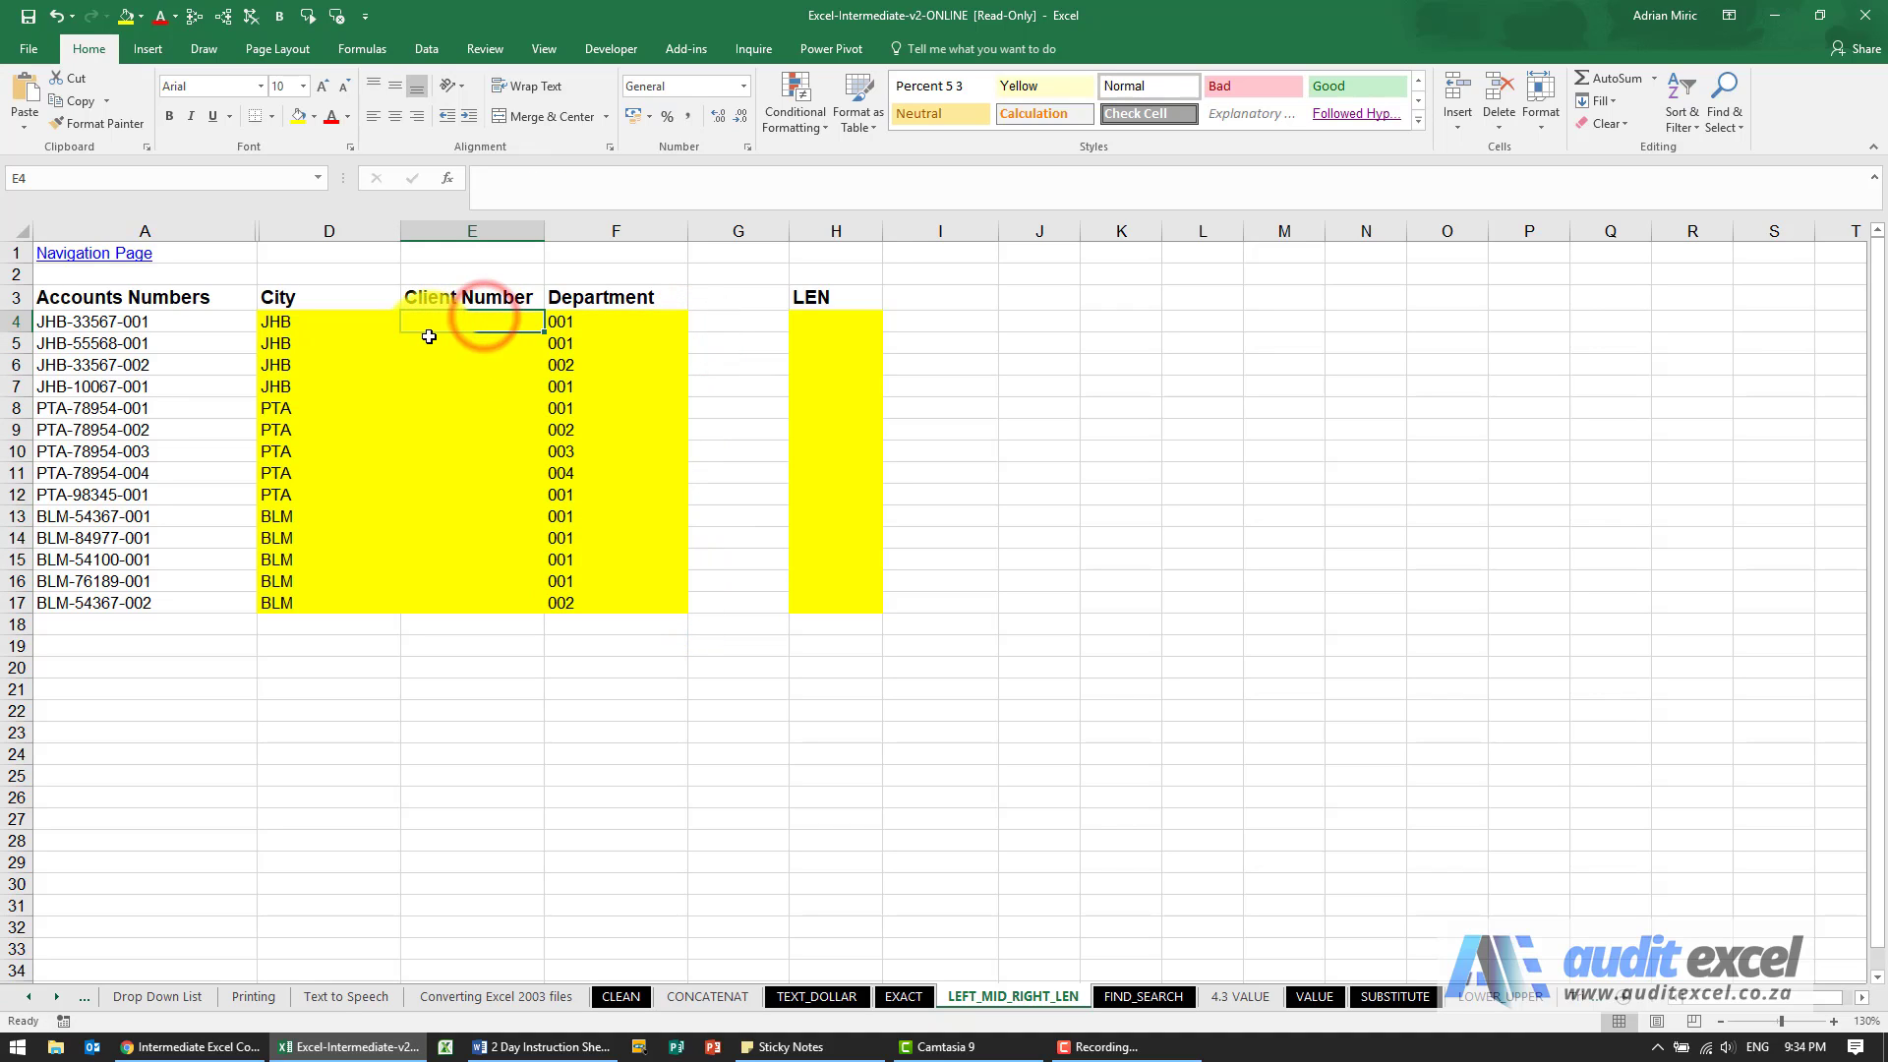
click(456, 177)
click(1178, 429)
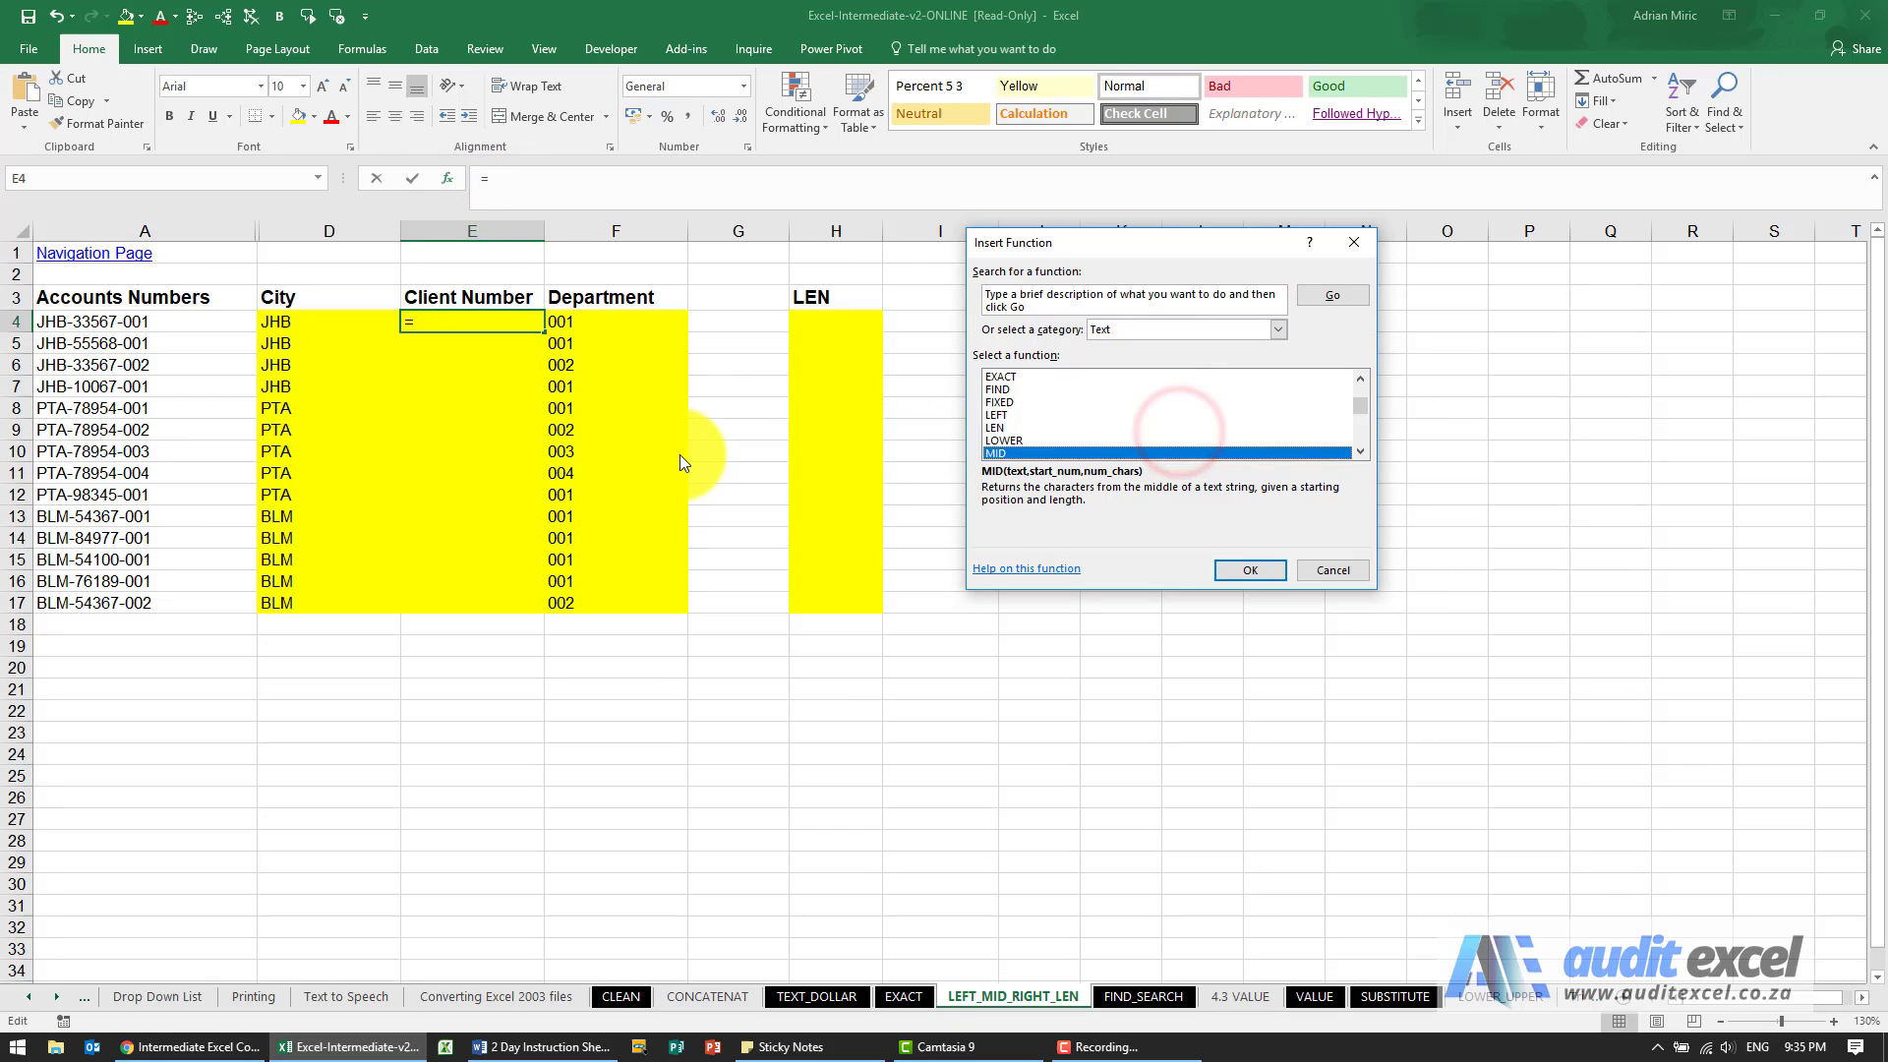
key(Return)
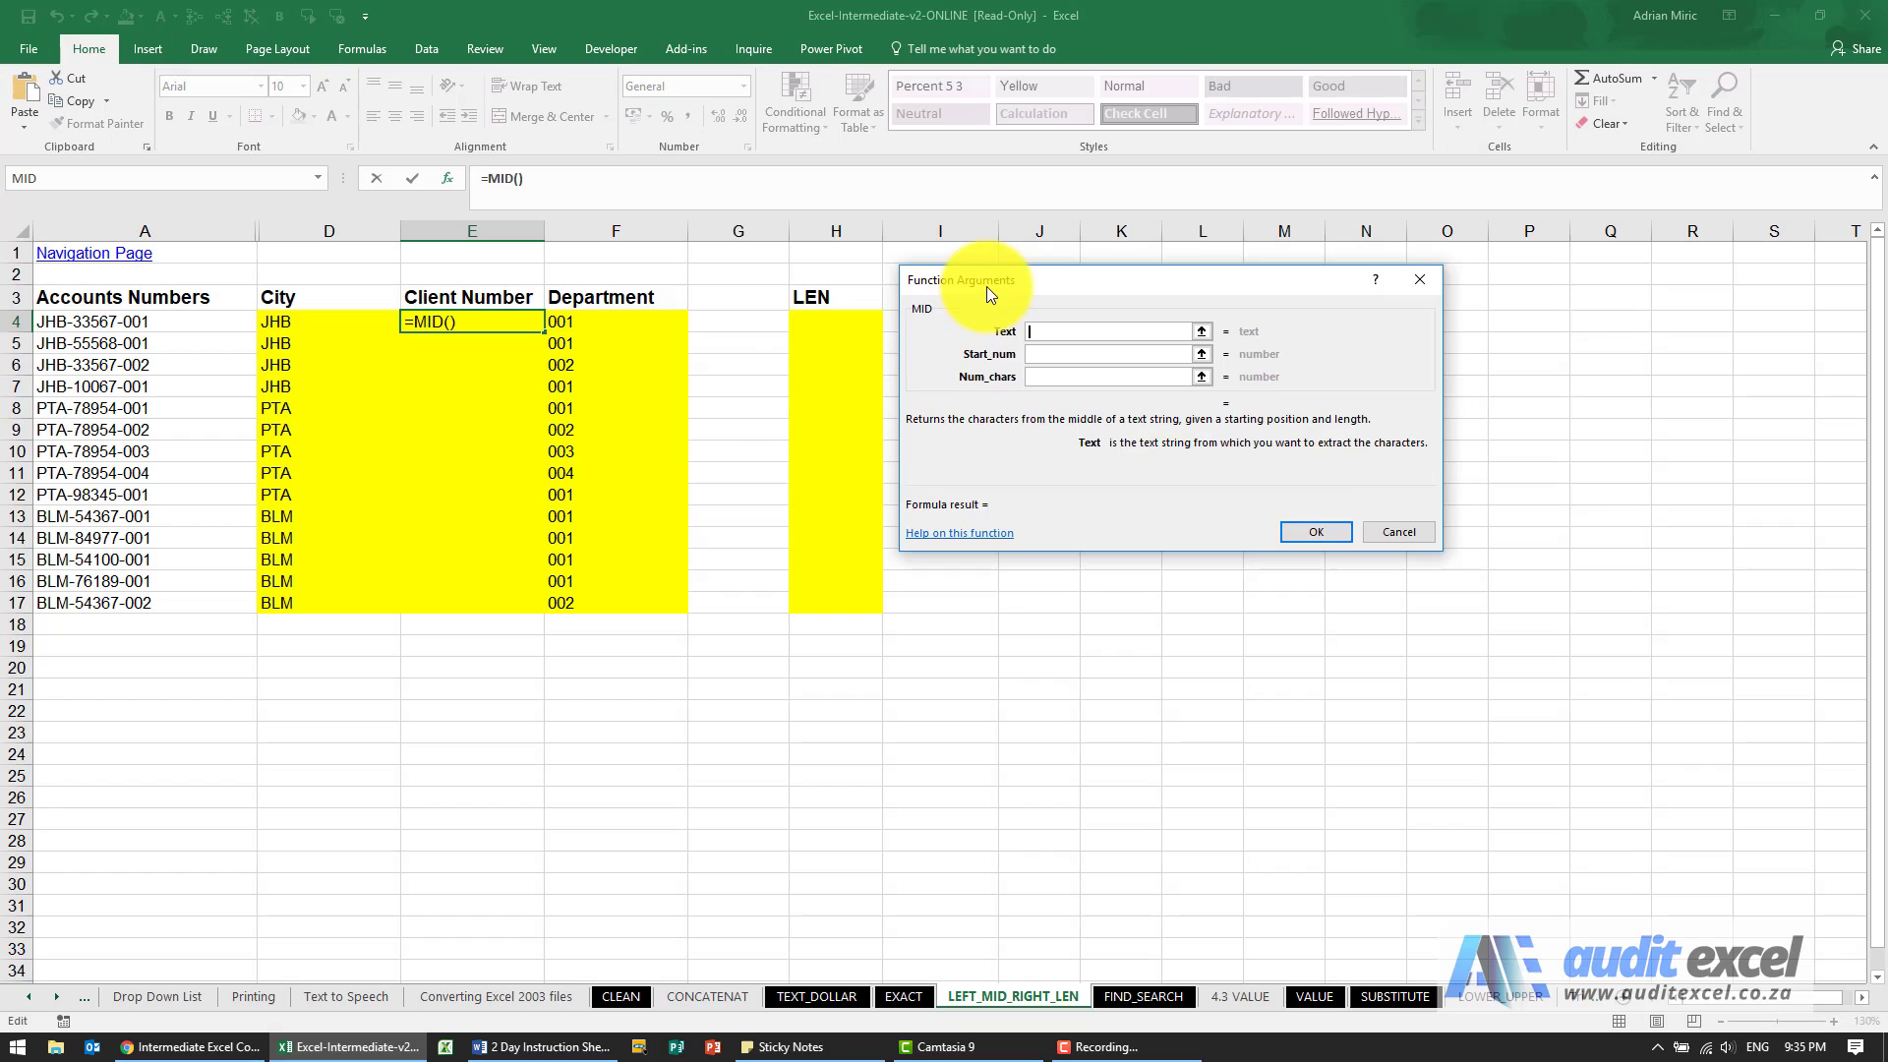
drag(987, 286, 830, 286)
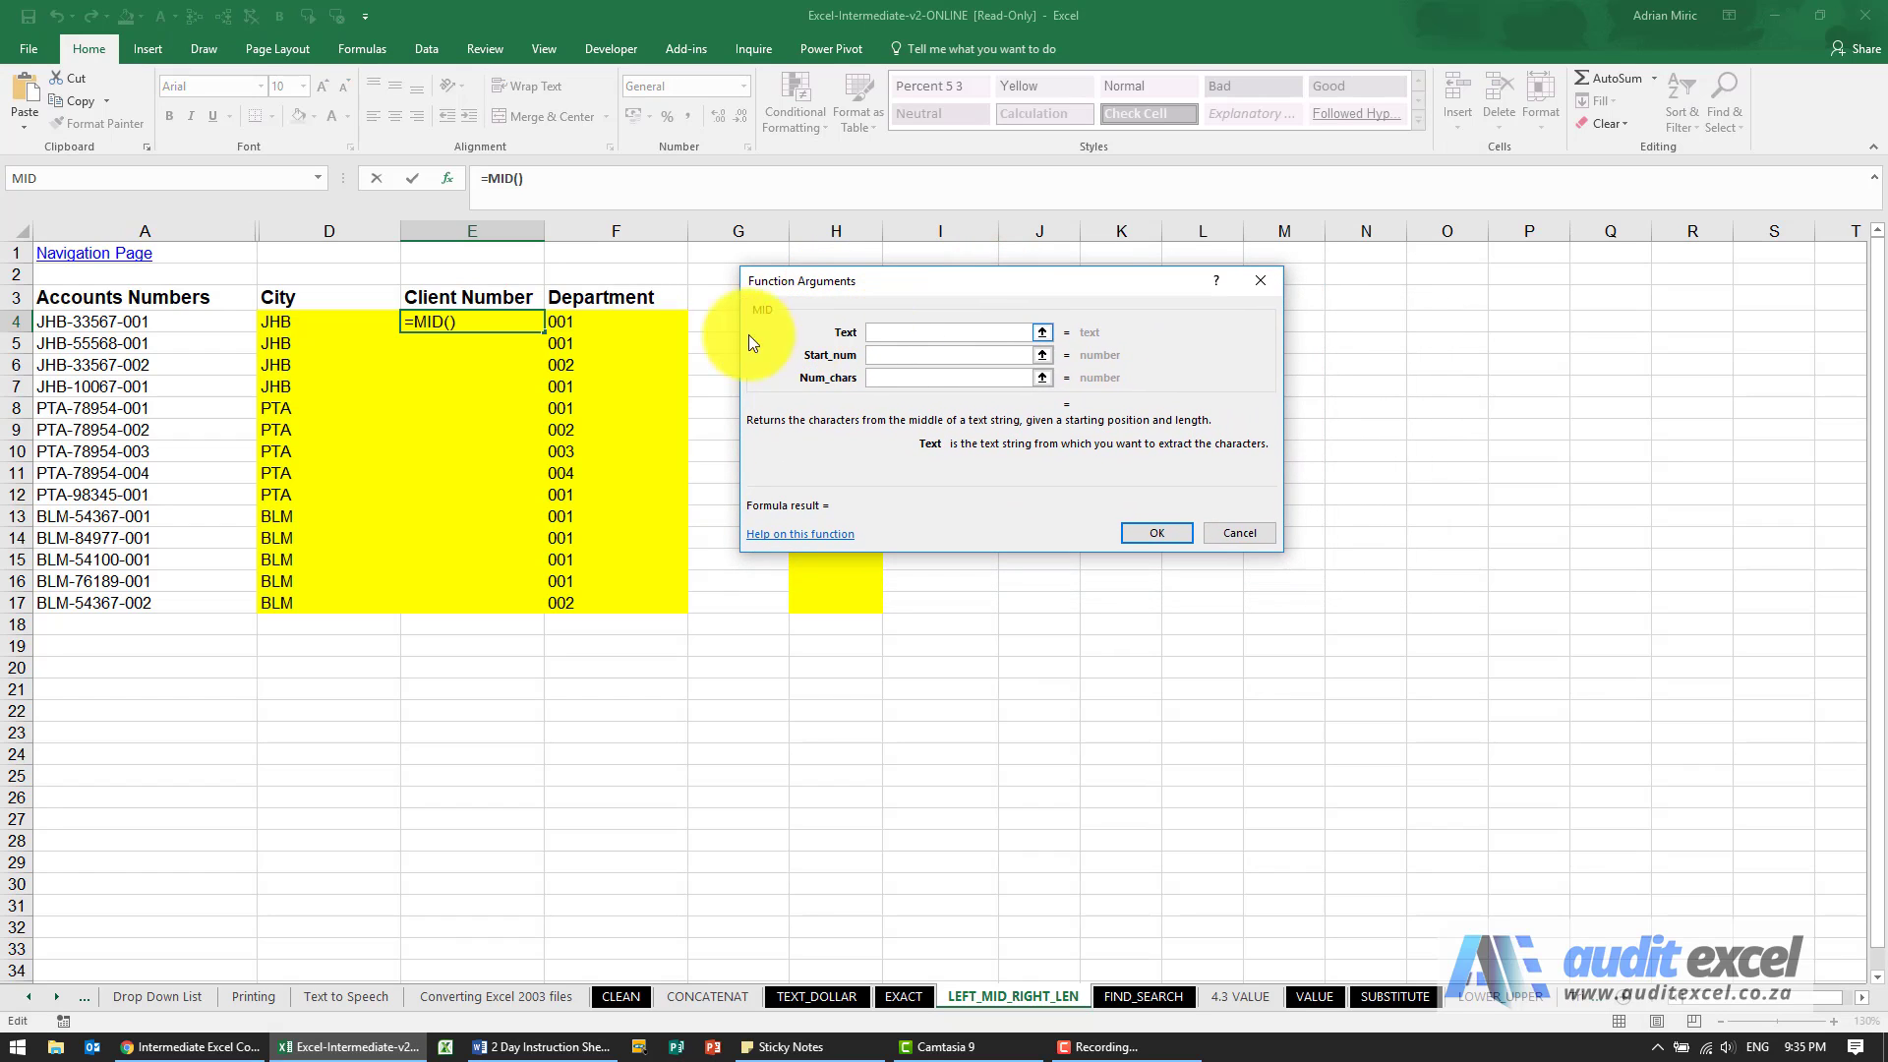
Step: Complete =MID(A4,5,5) in E4 and fill it down to E17
click(204, 320)
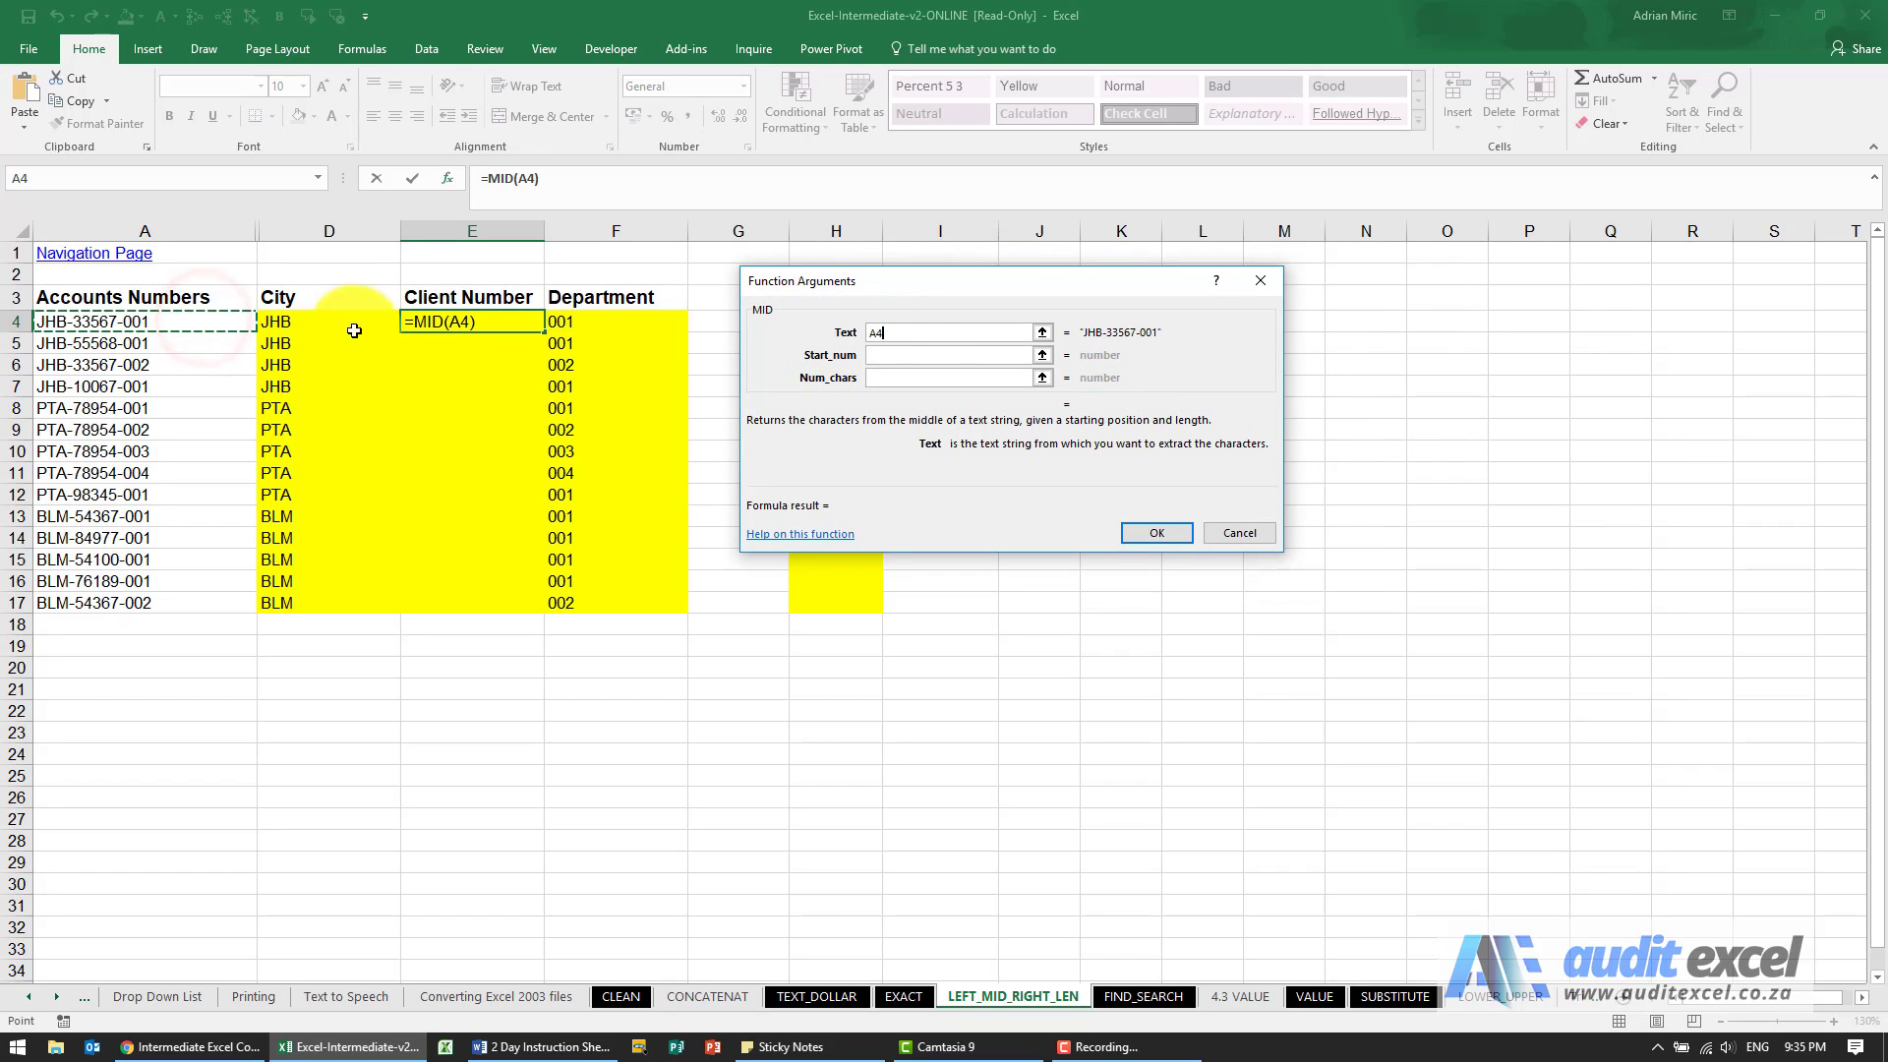
click(878, 359)
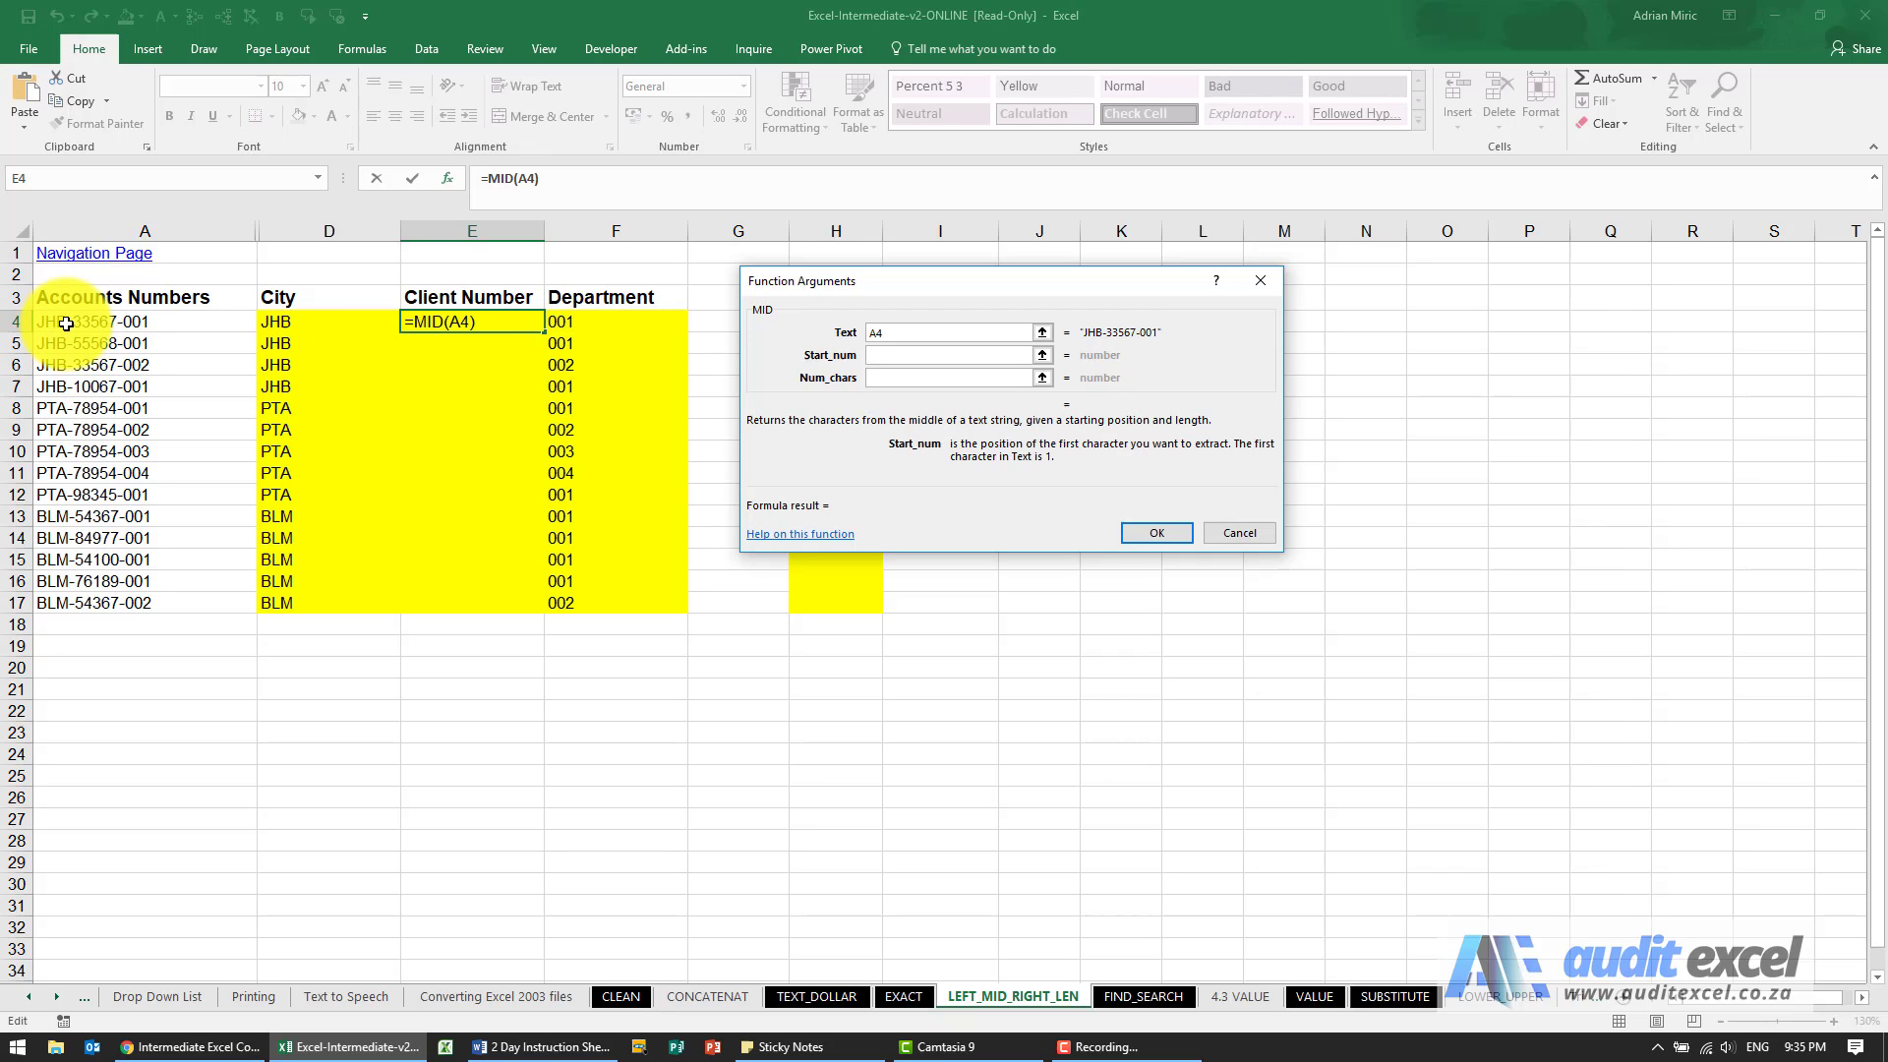
click(880, 354)
text(5)
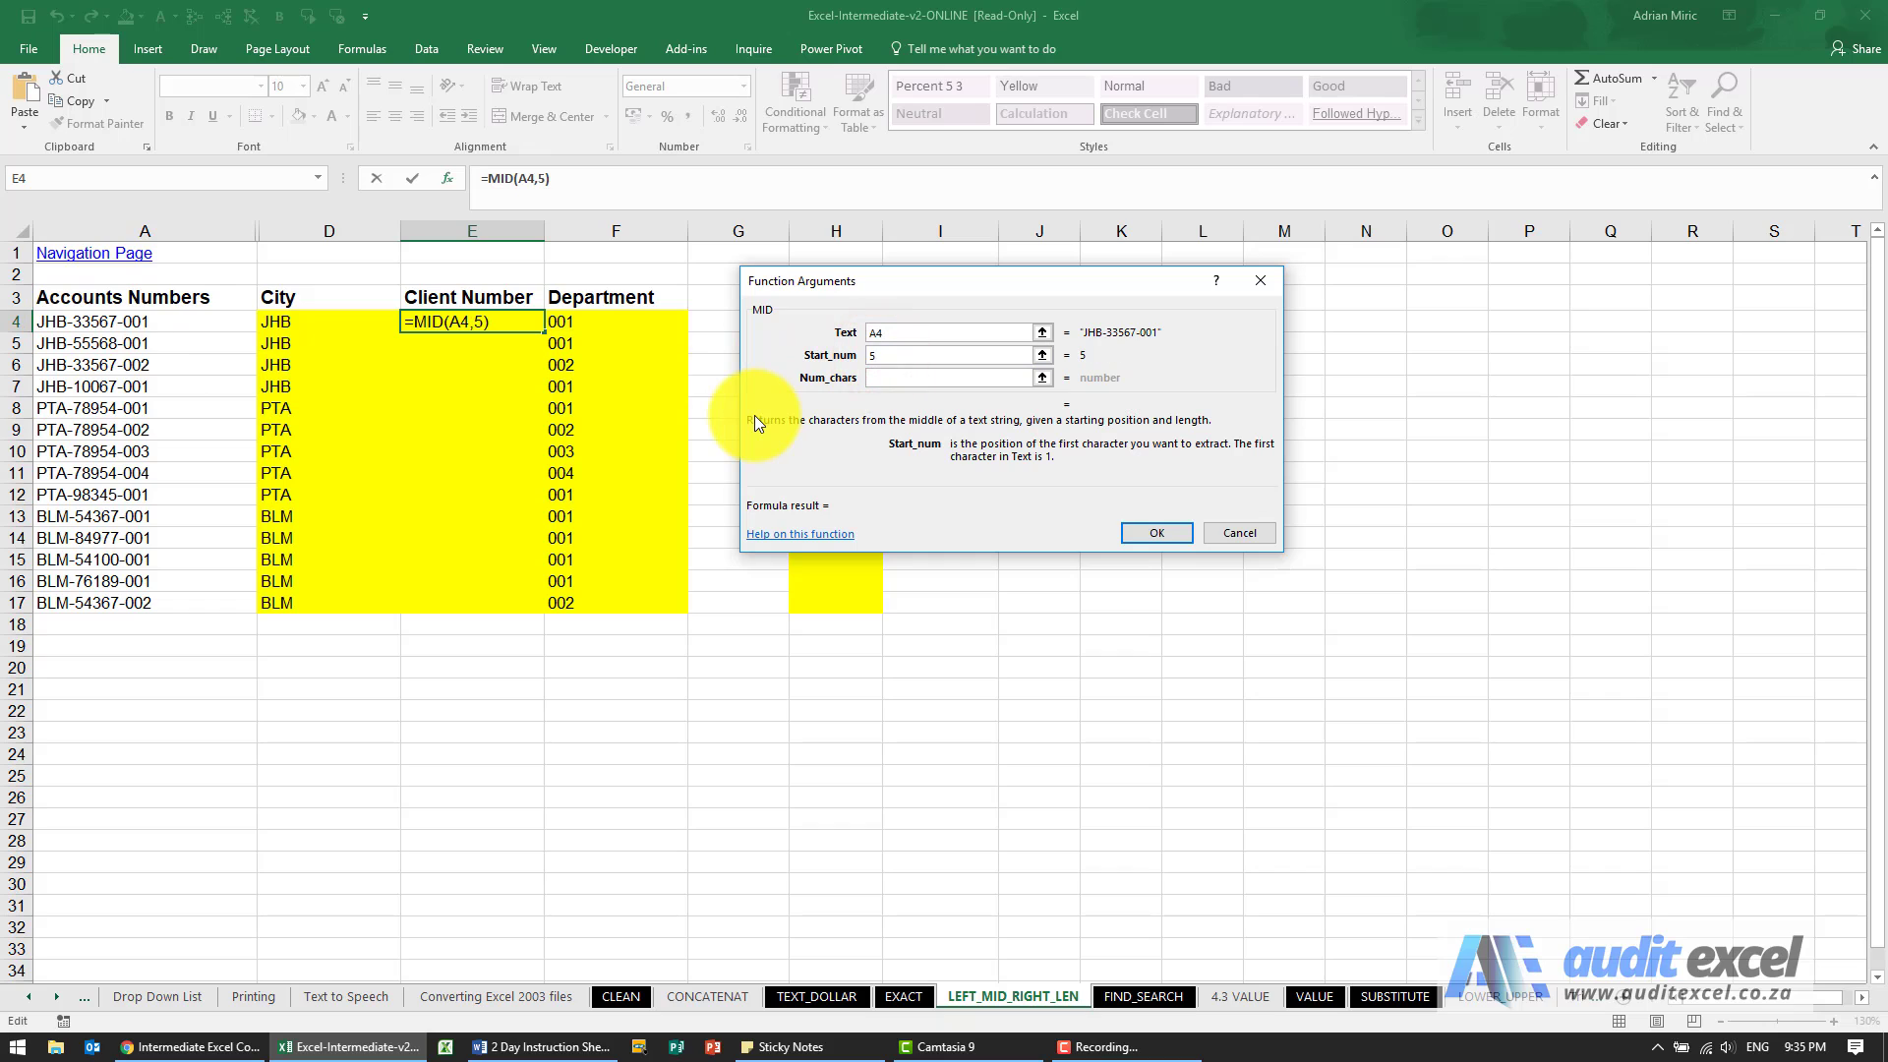
click(875, 380)
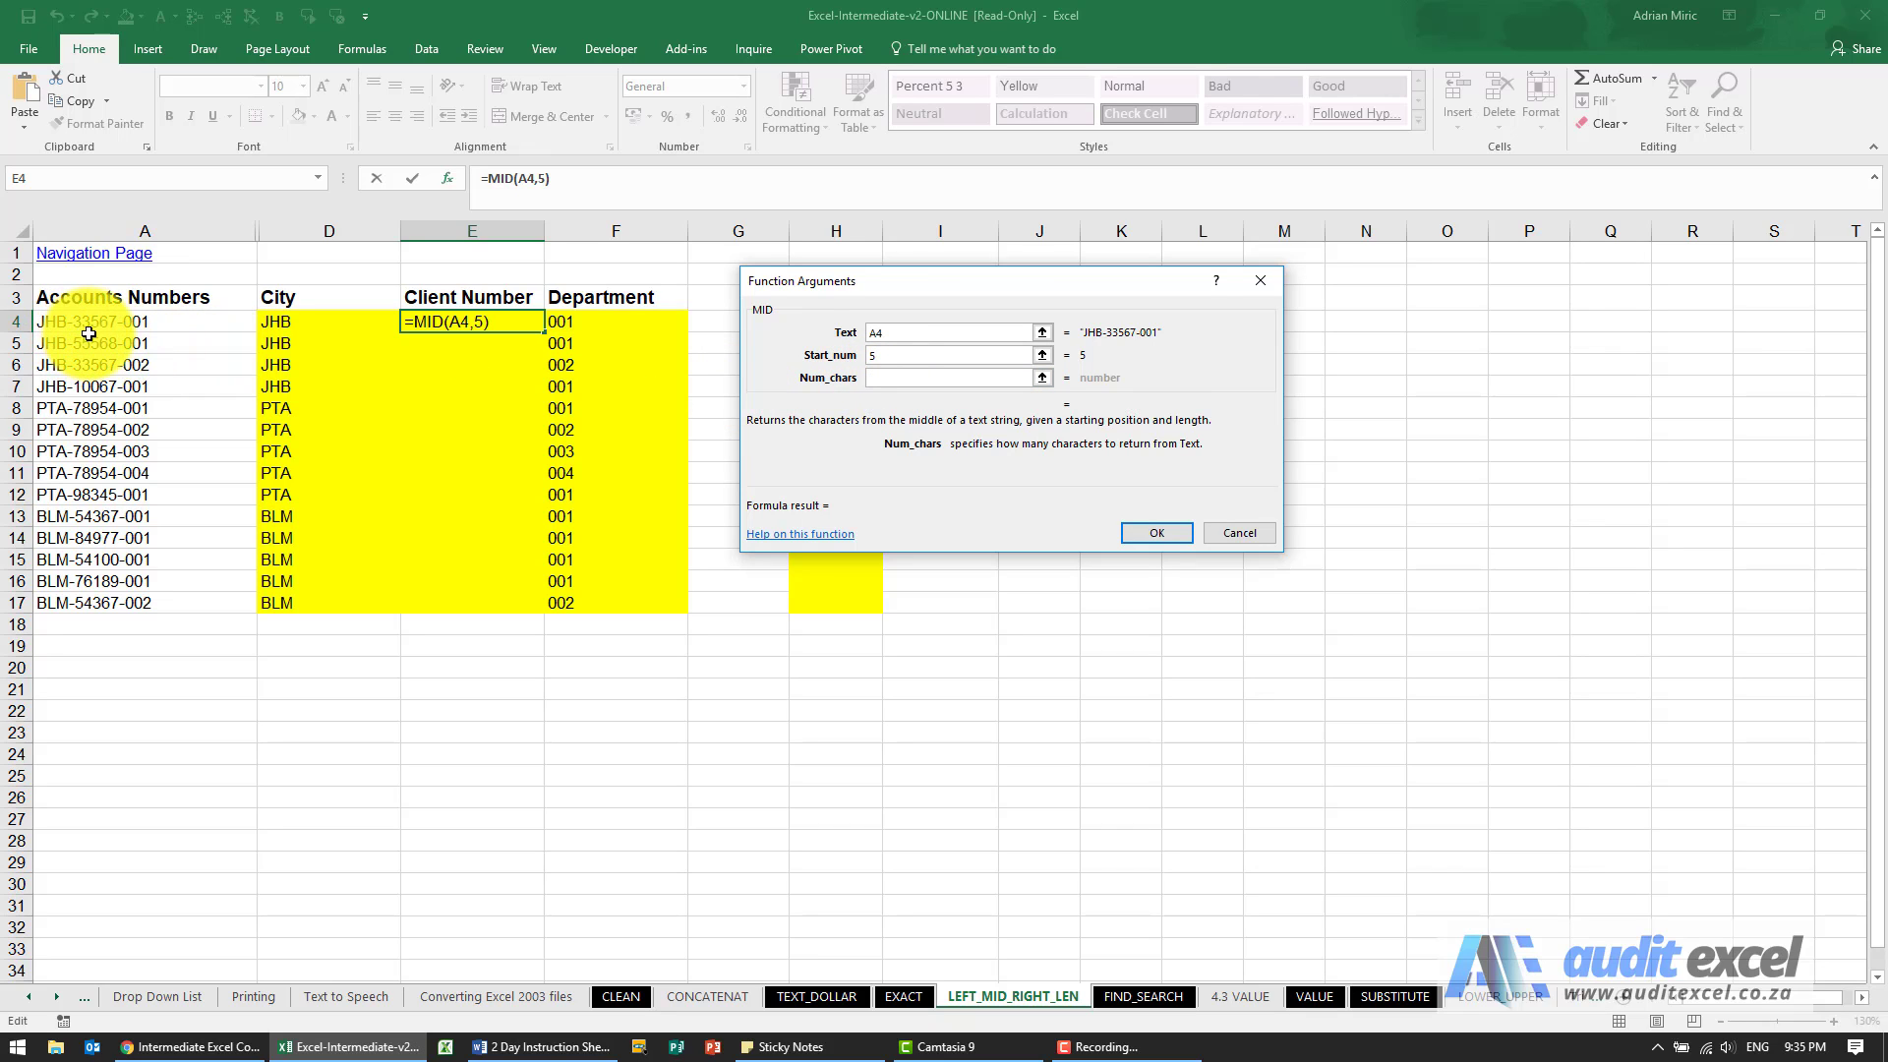
click(944, 379)
text(5)
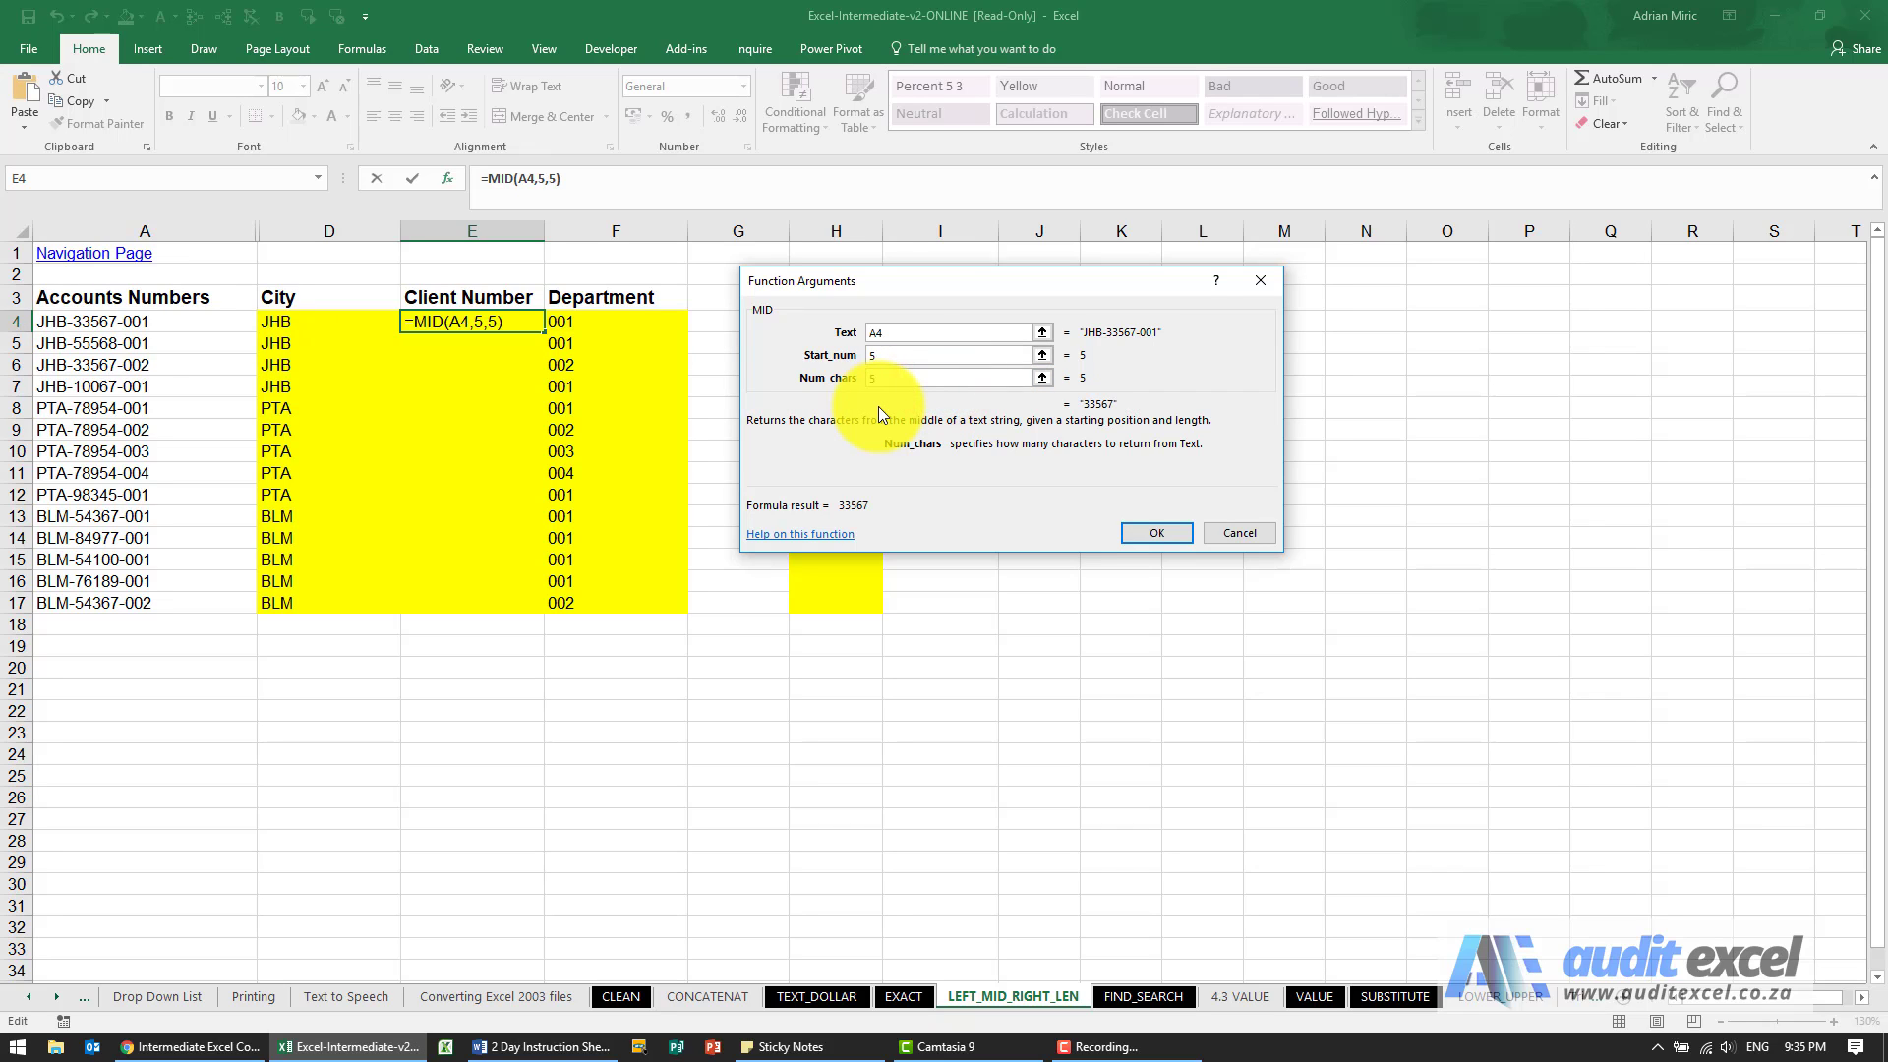
key(Return)
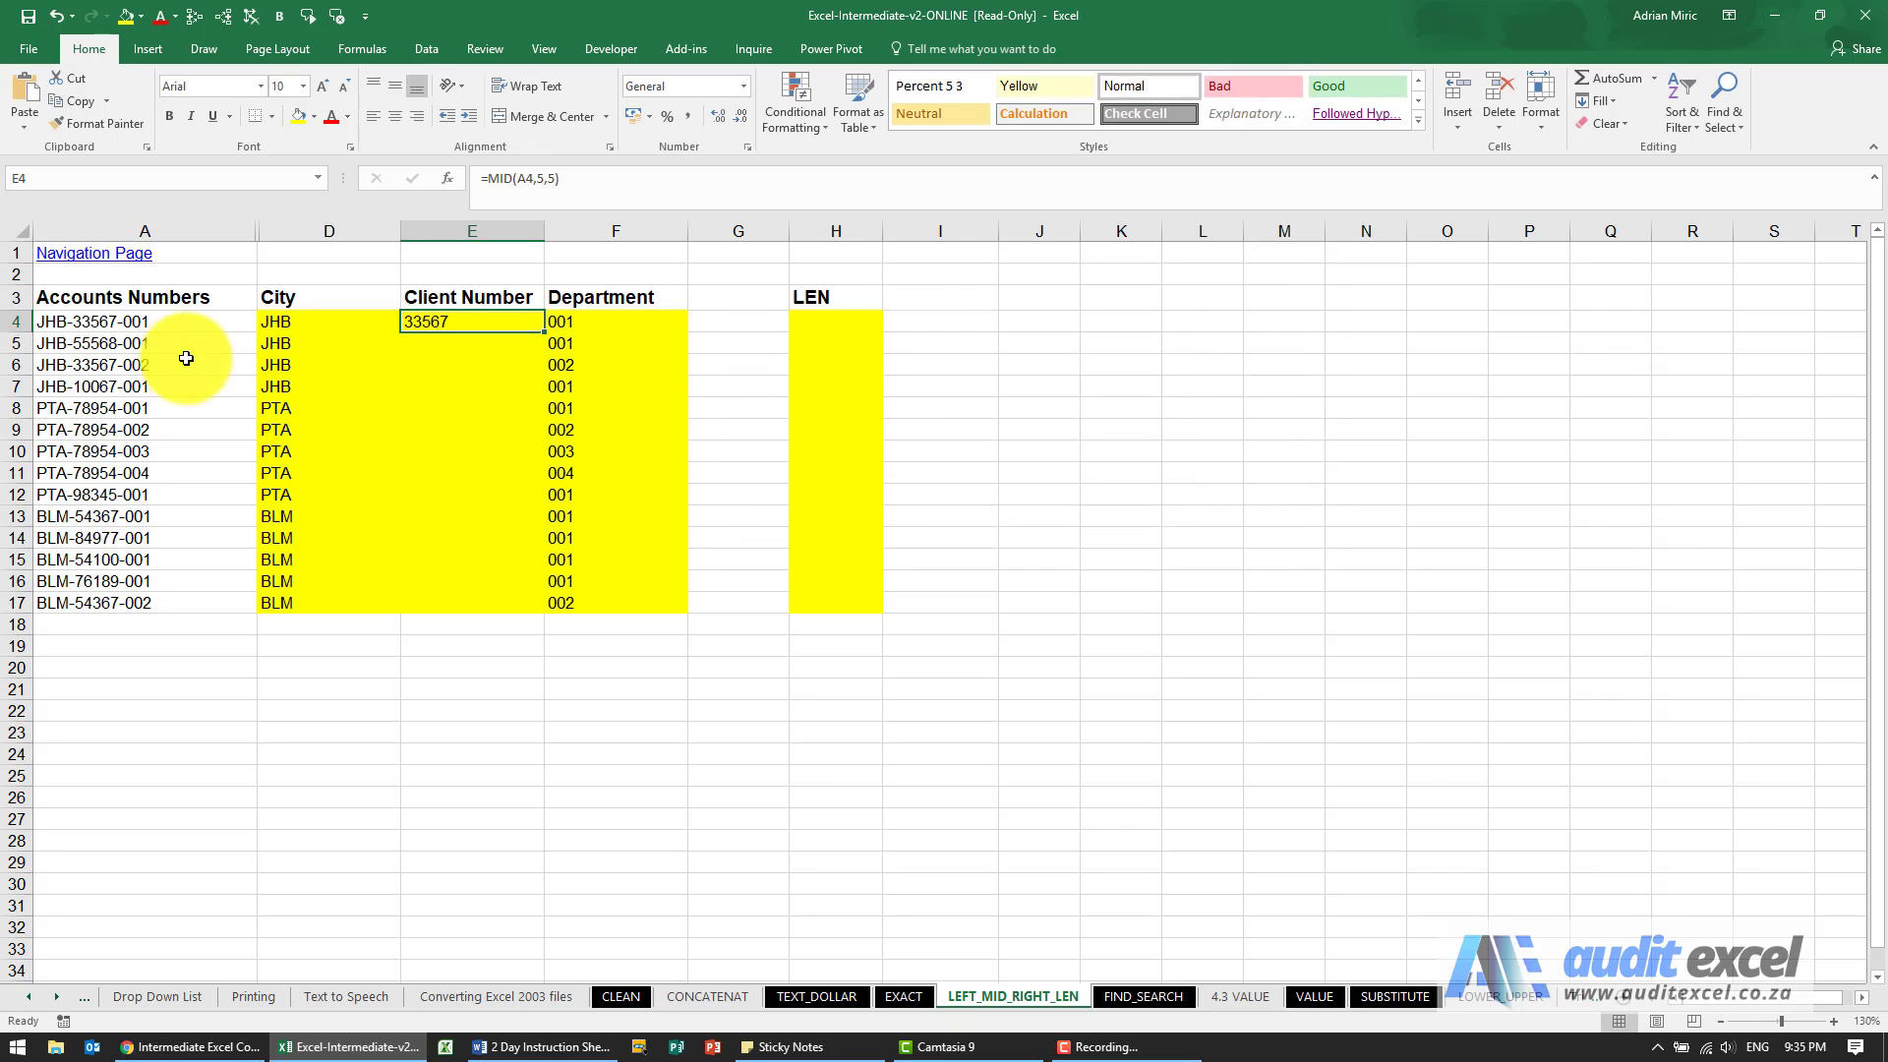
drag(545, 339, 538, 608)
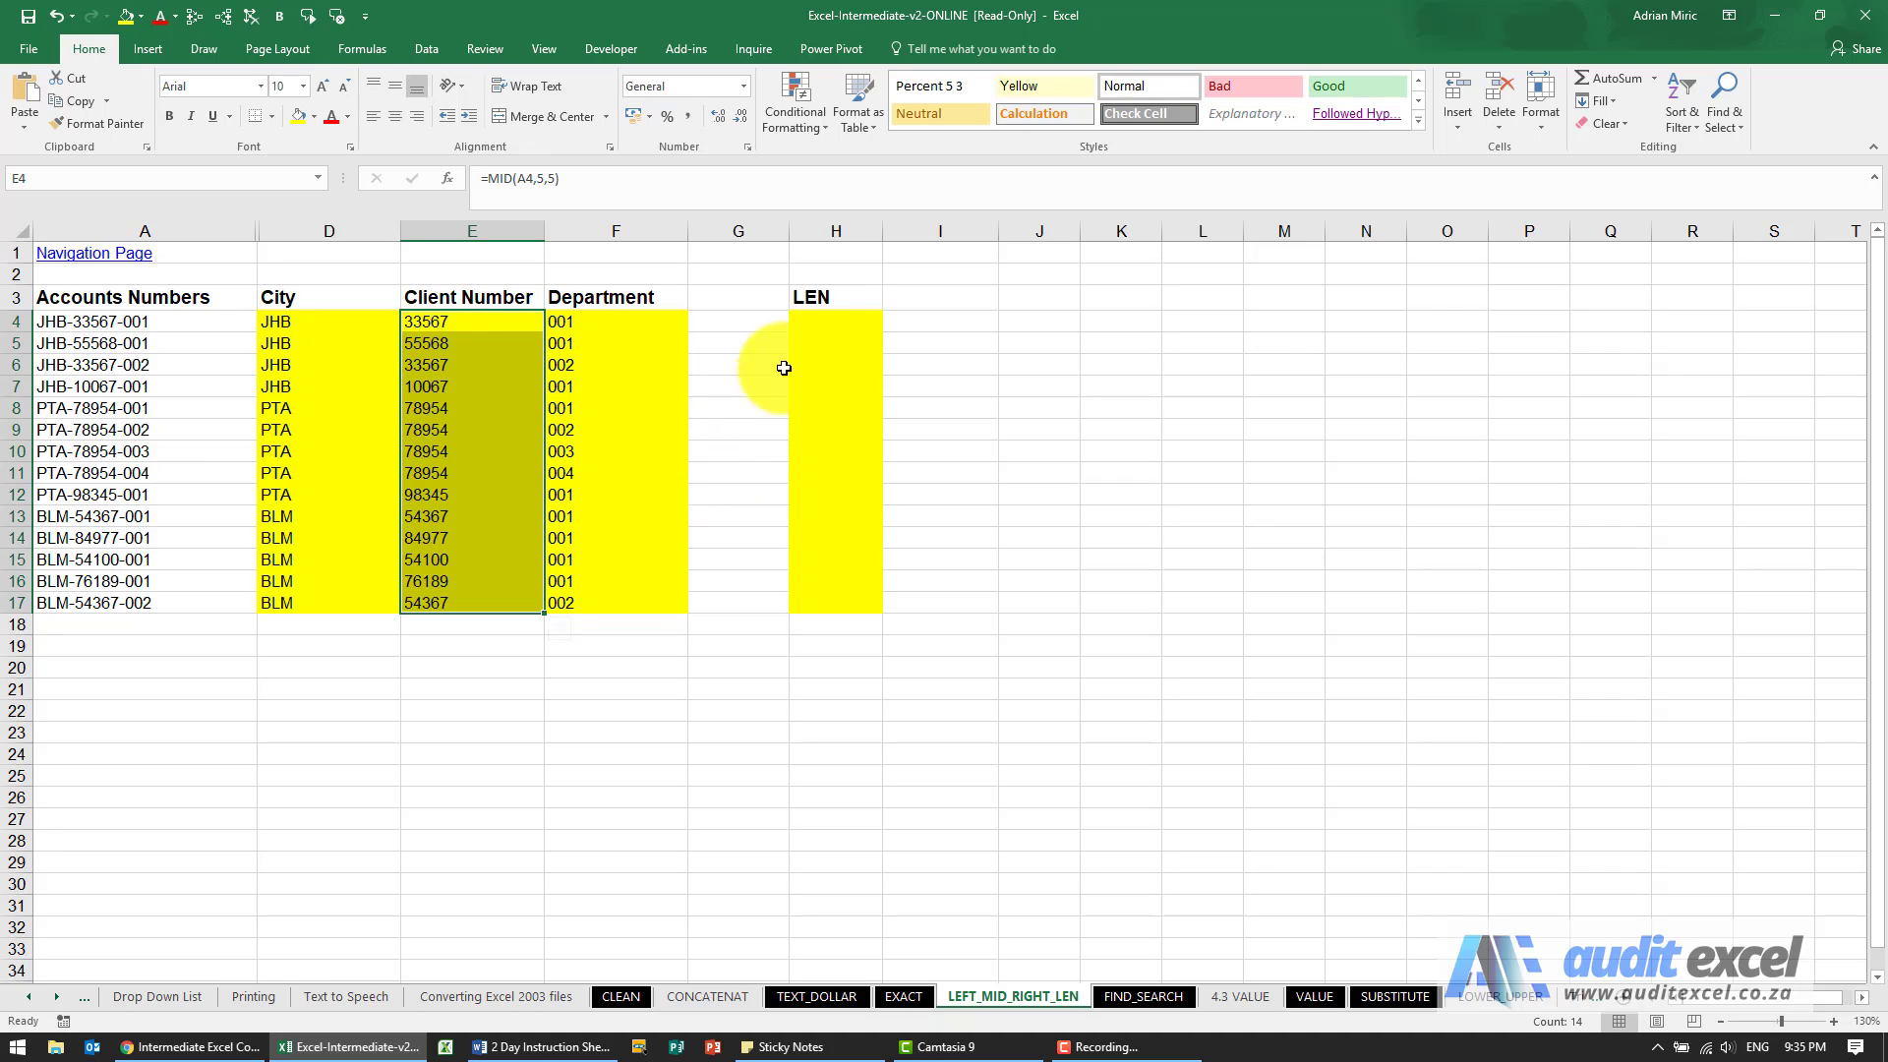
Step: Enter =LEN(A4) in H4 and fill it down to H17, showing 13 for each row
click(826, 324)
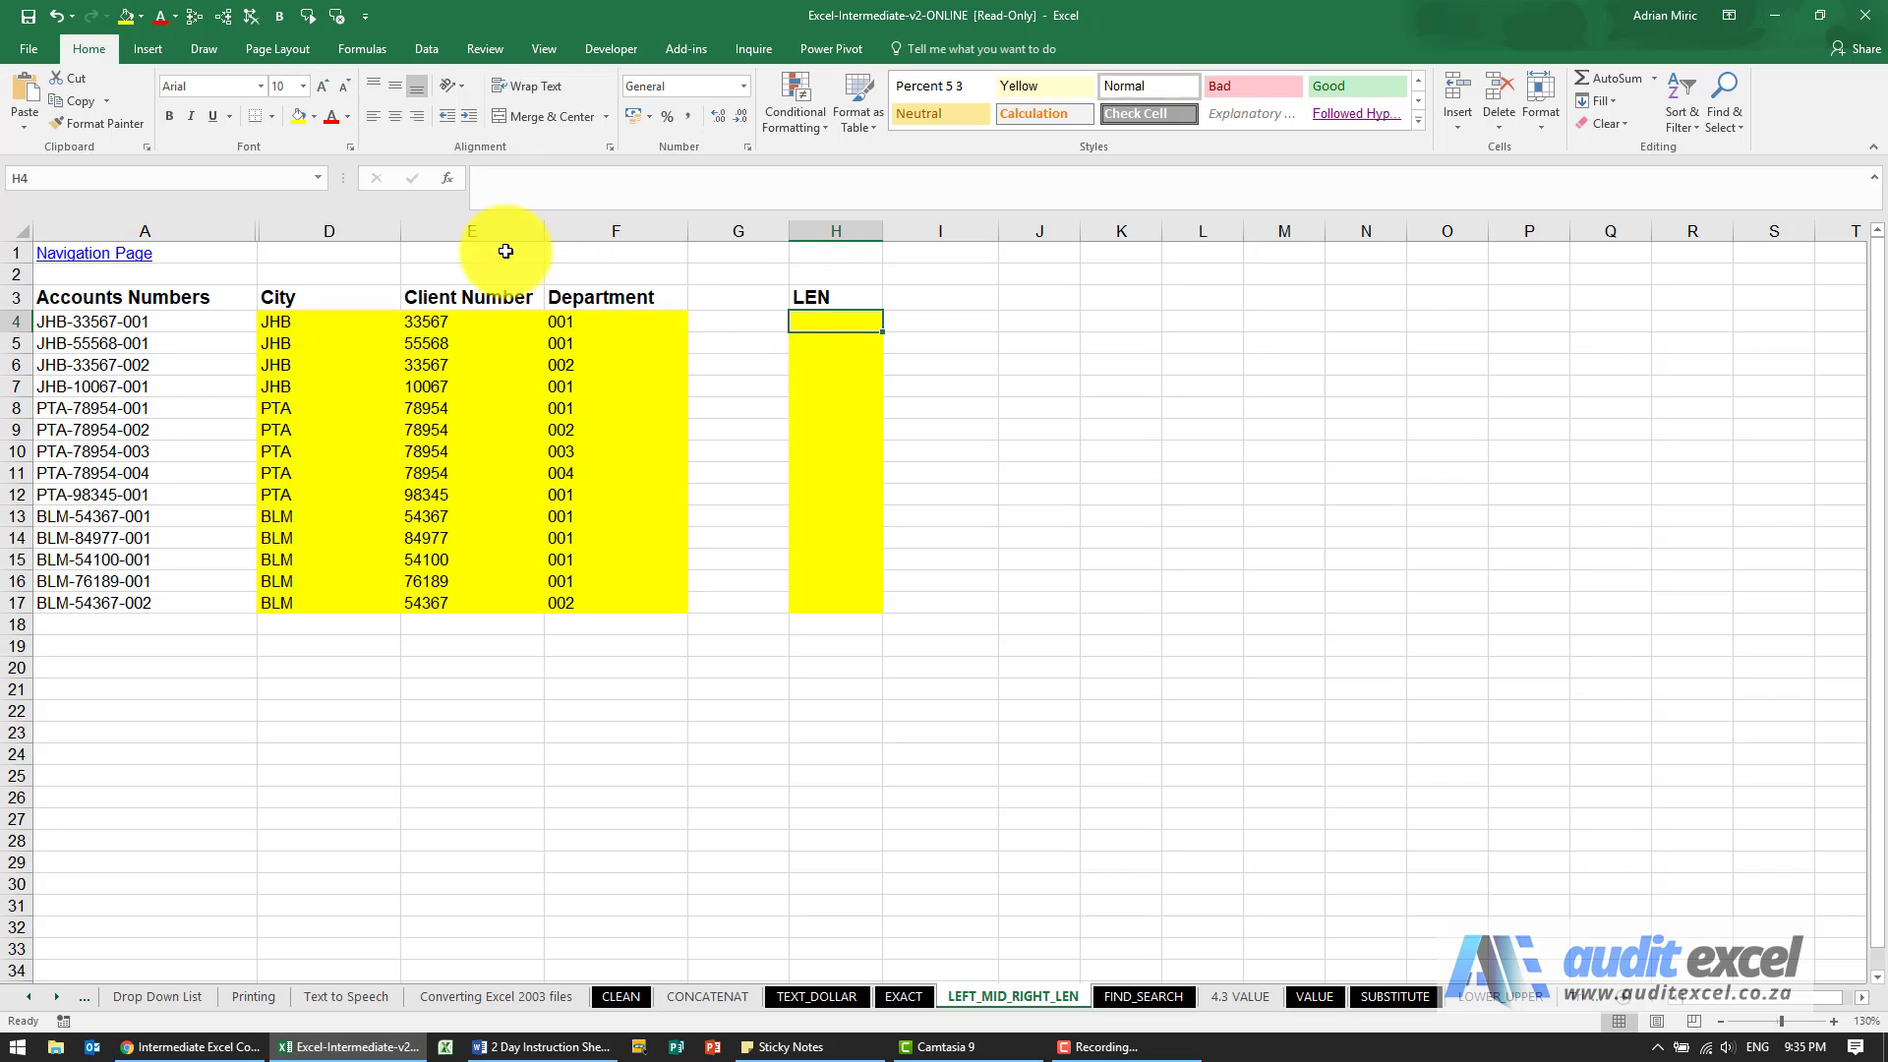
click(448, 178)
click(1001, 429)
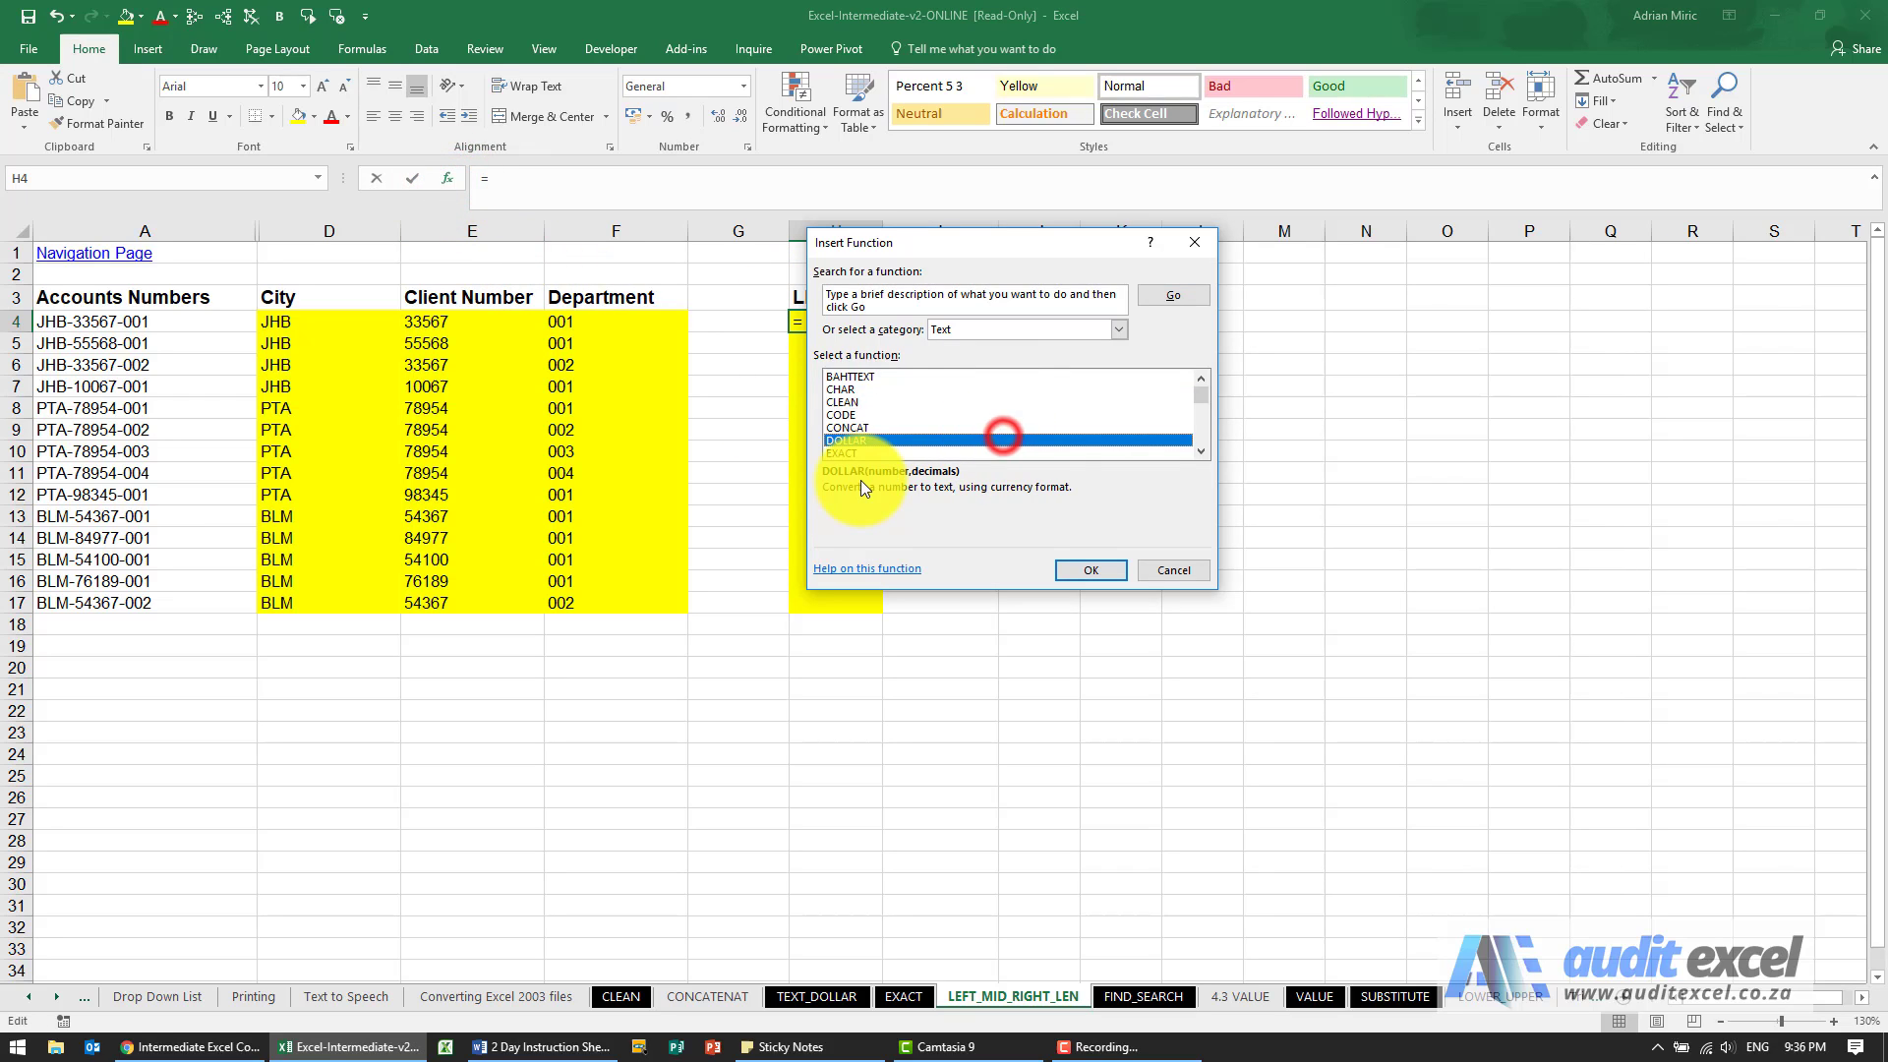
text(len)
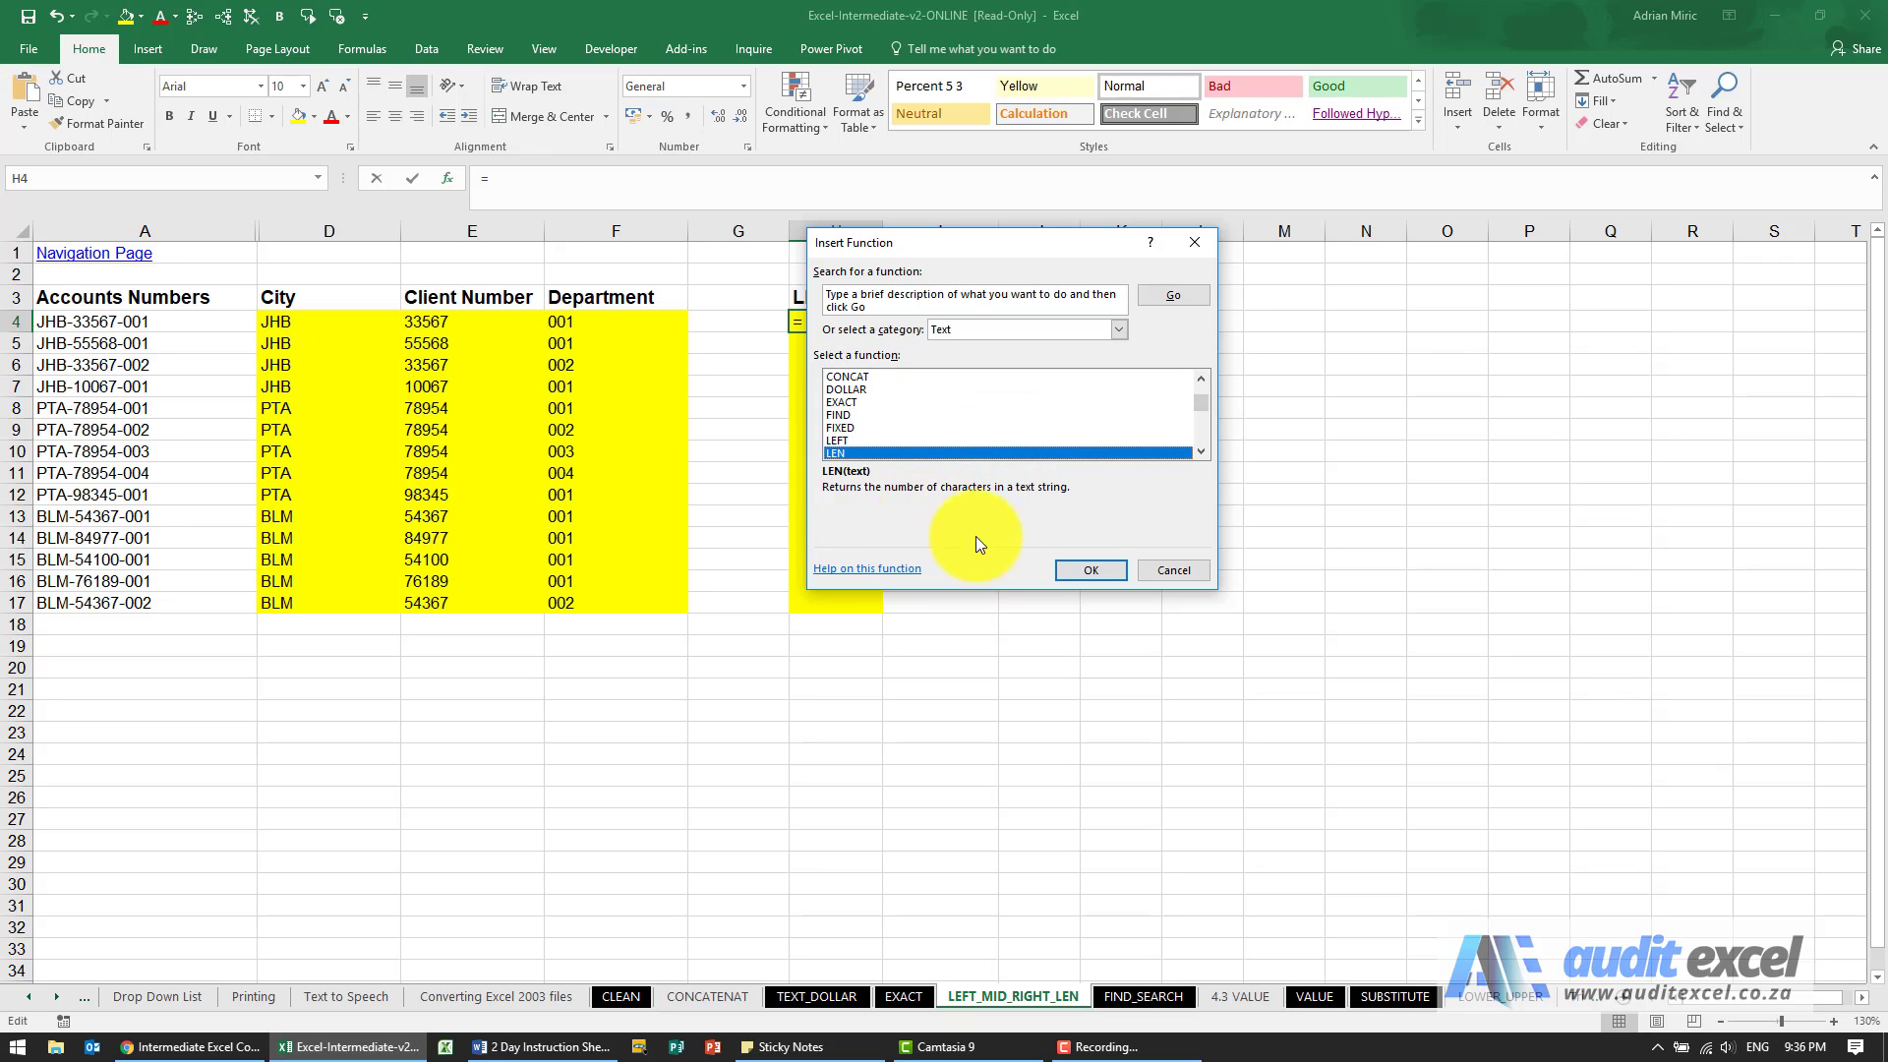
click(1067, 572)
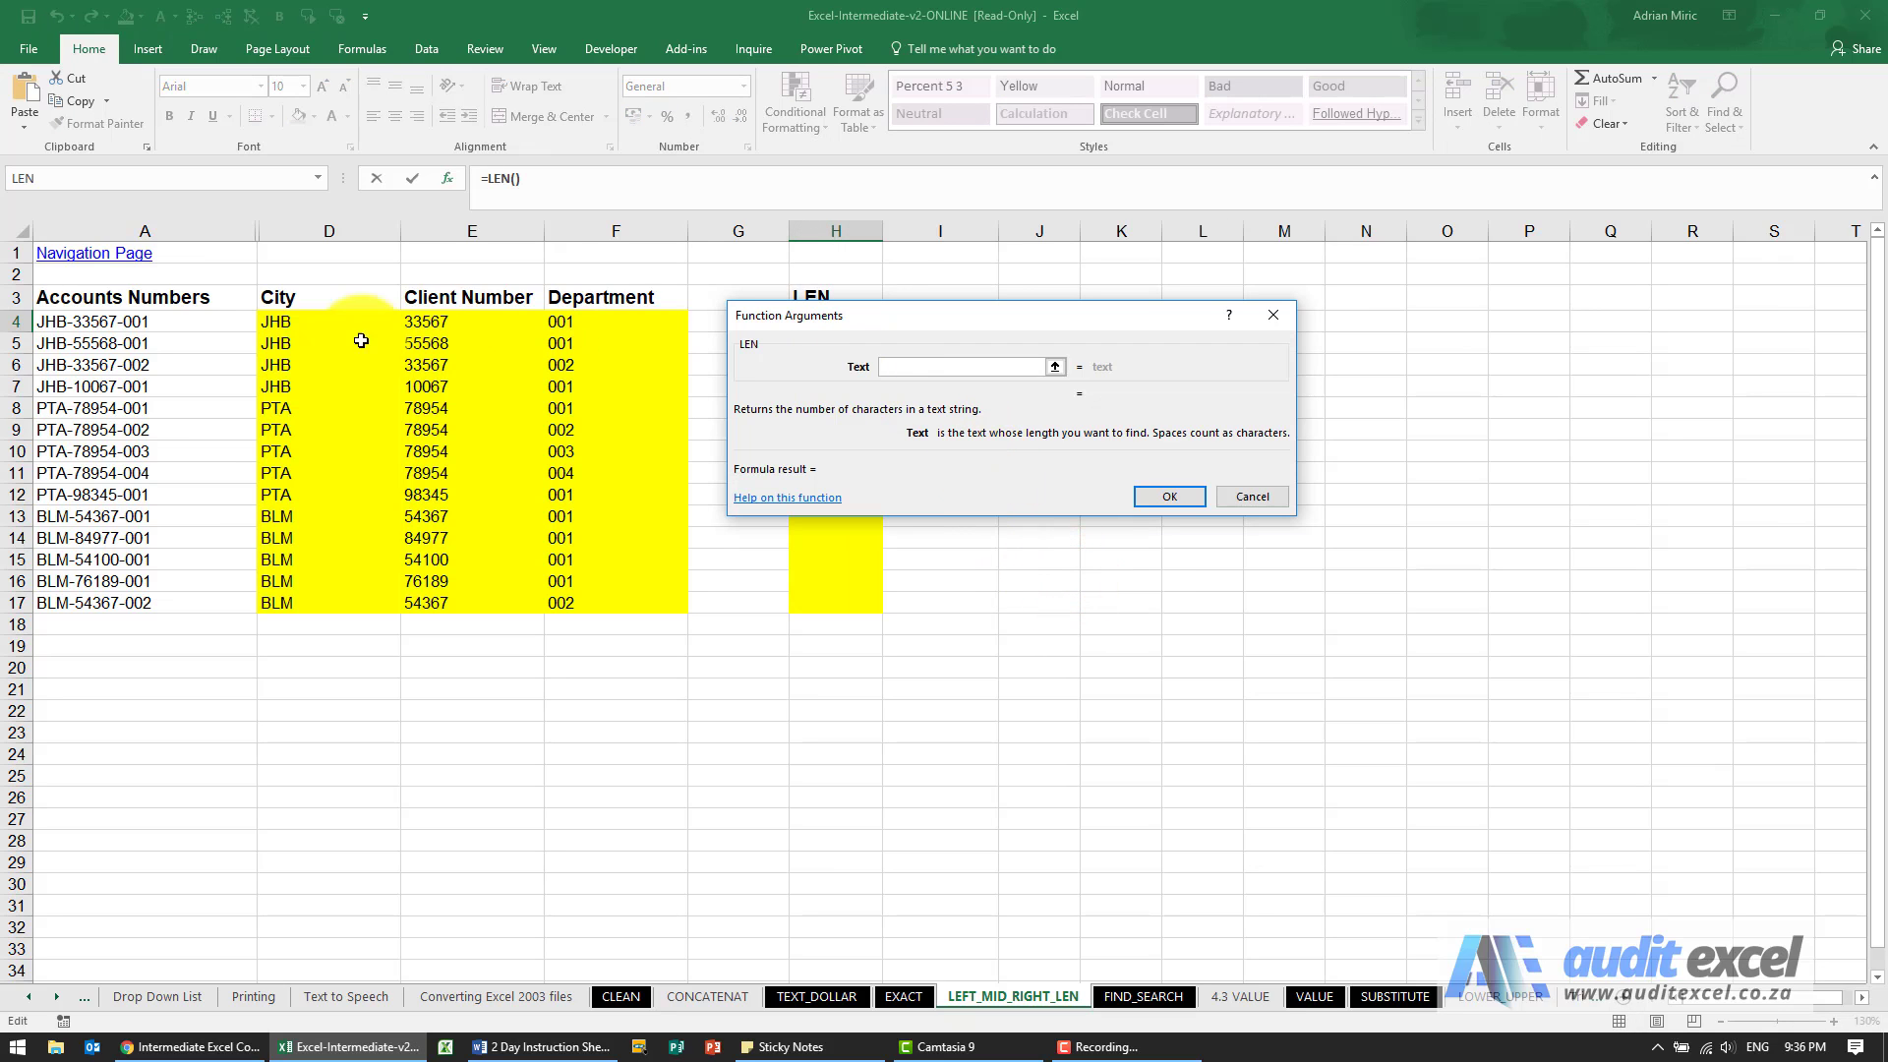
click(196, 323)
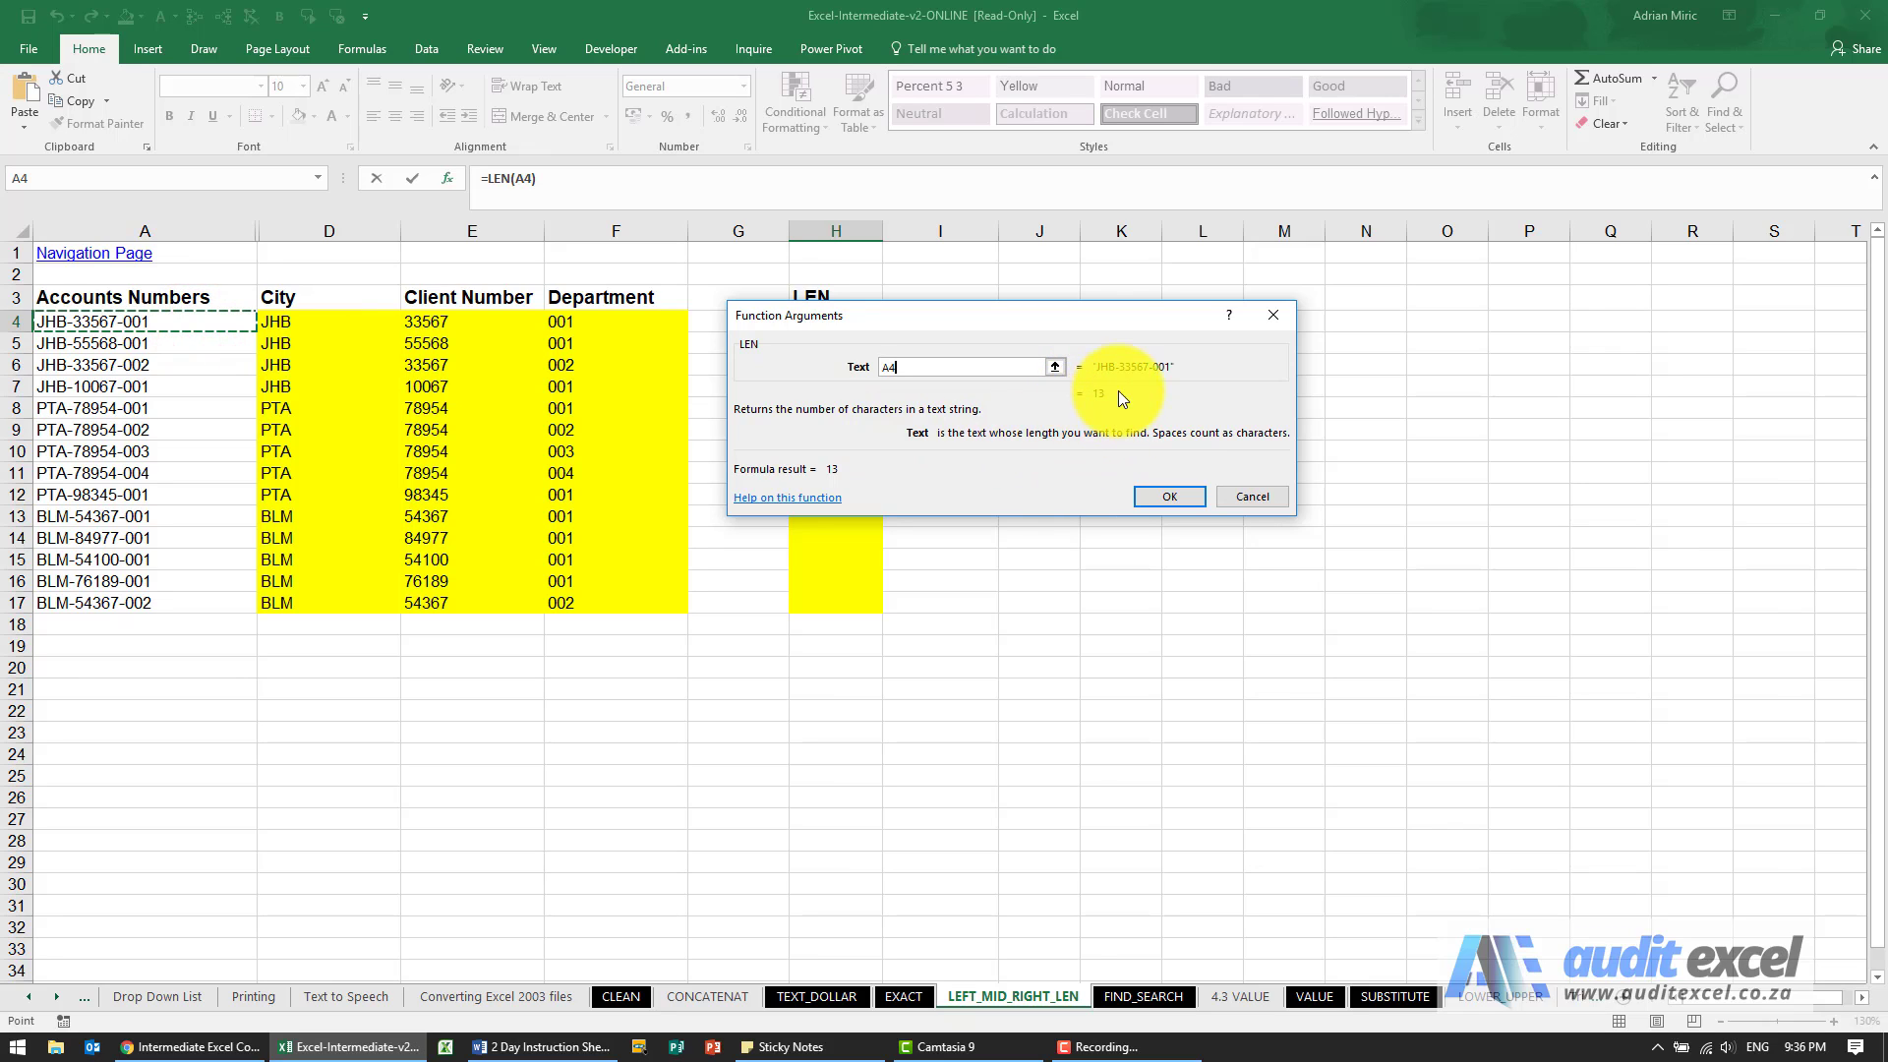
click(1164, 497)
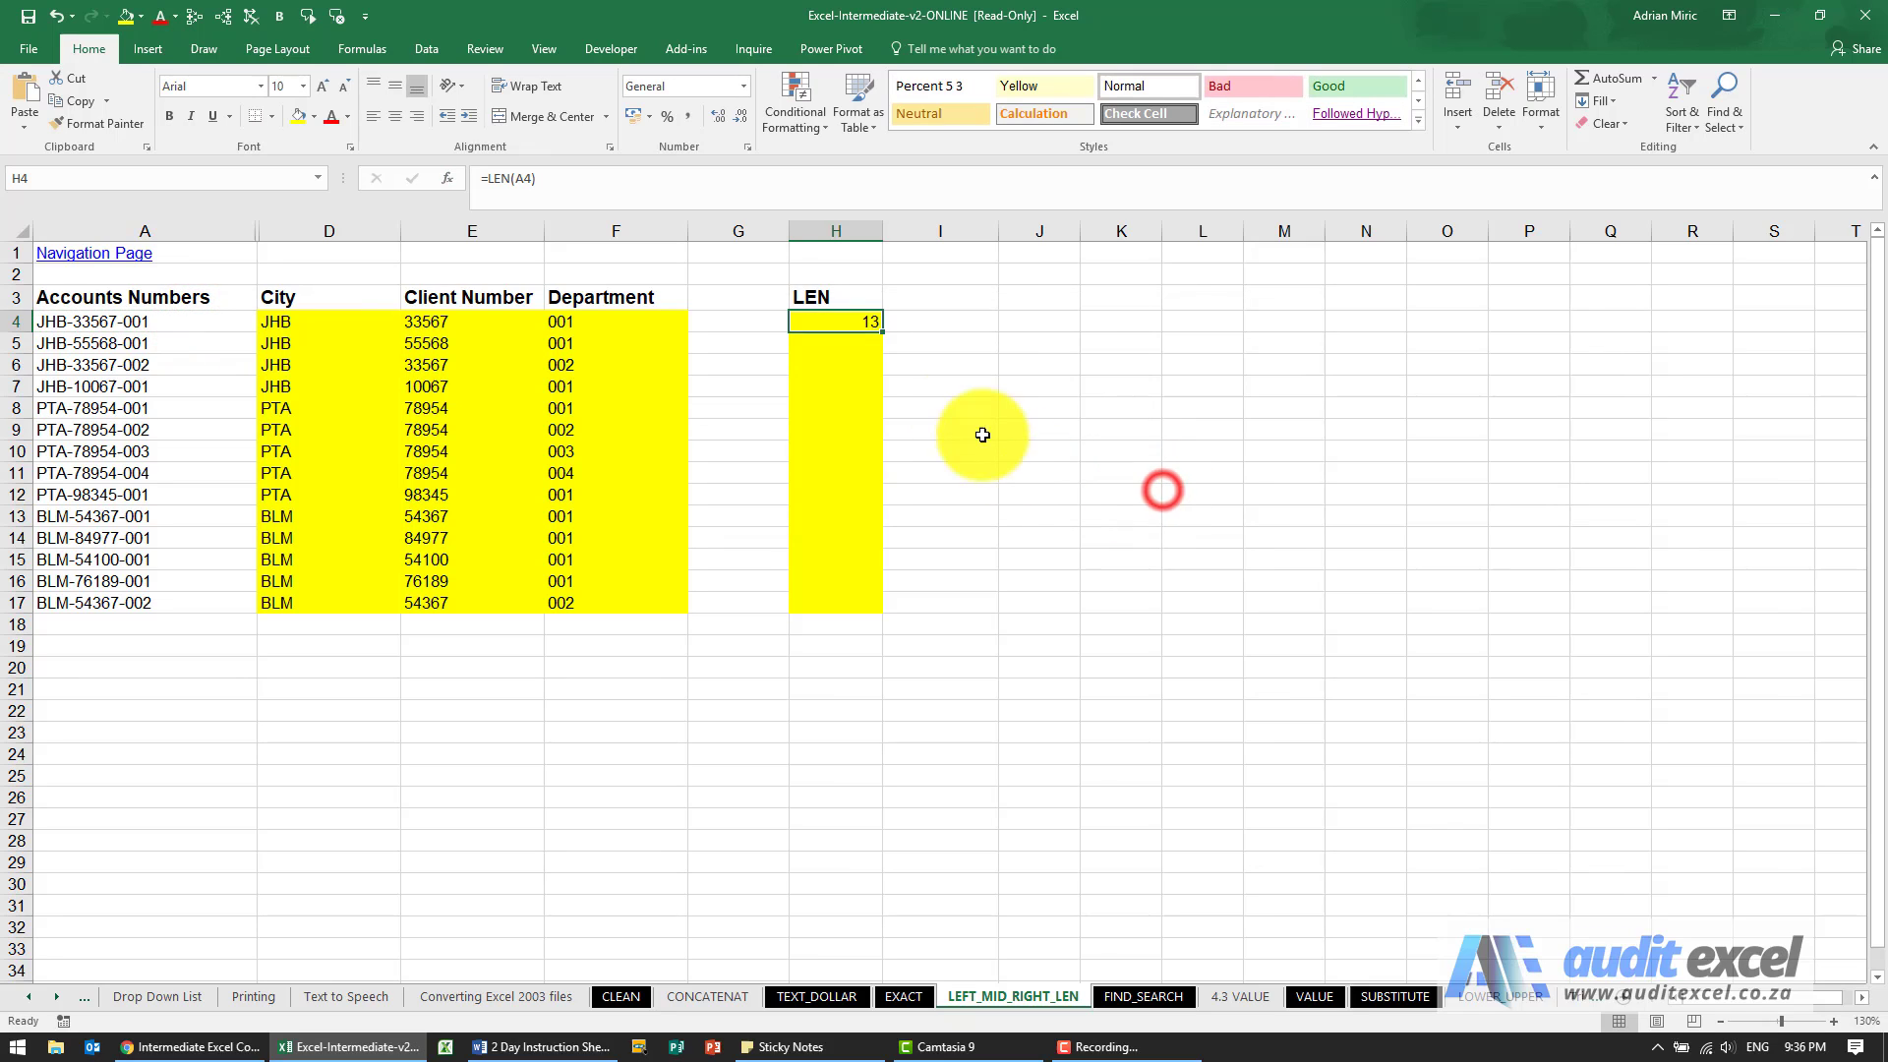
drag(882, 332, 860, 607)
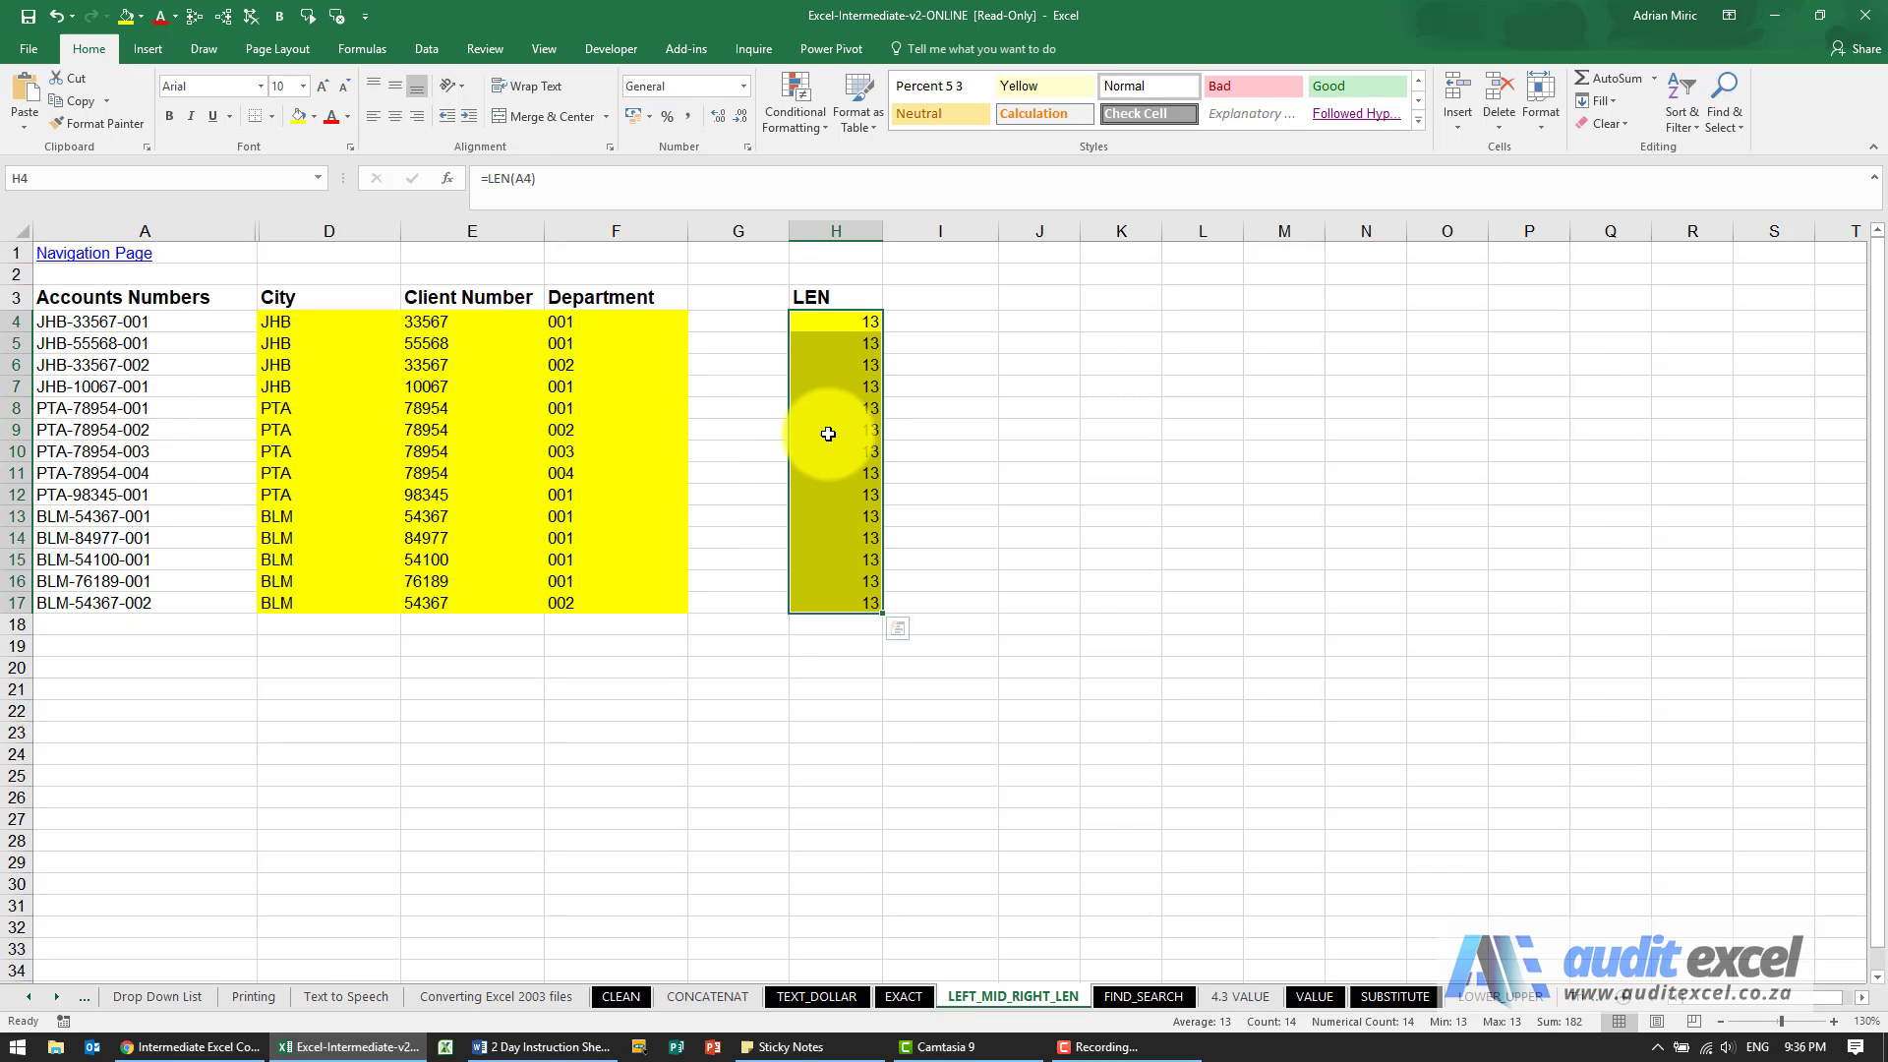
click(149, 386)
click(636, 180)
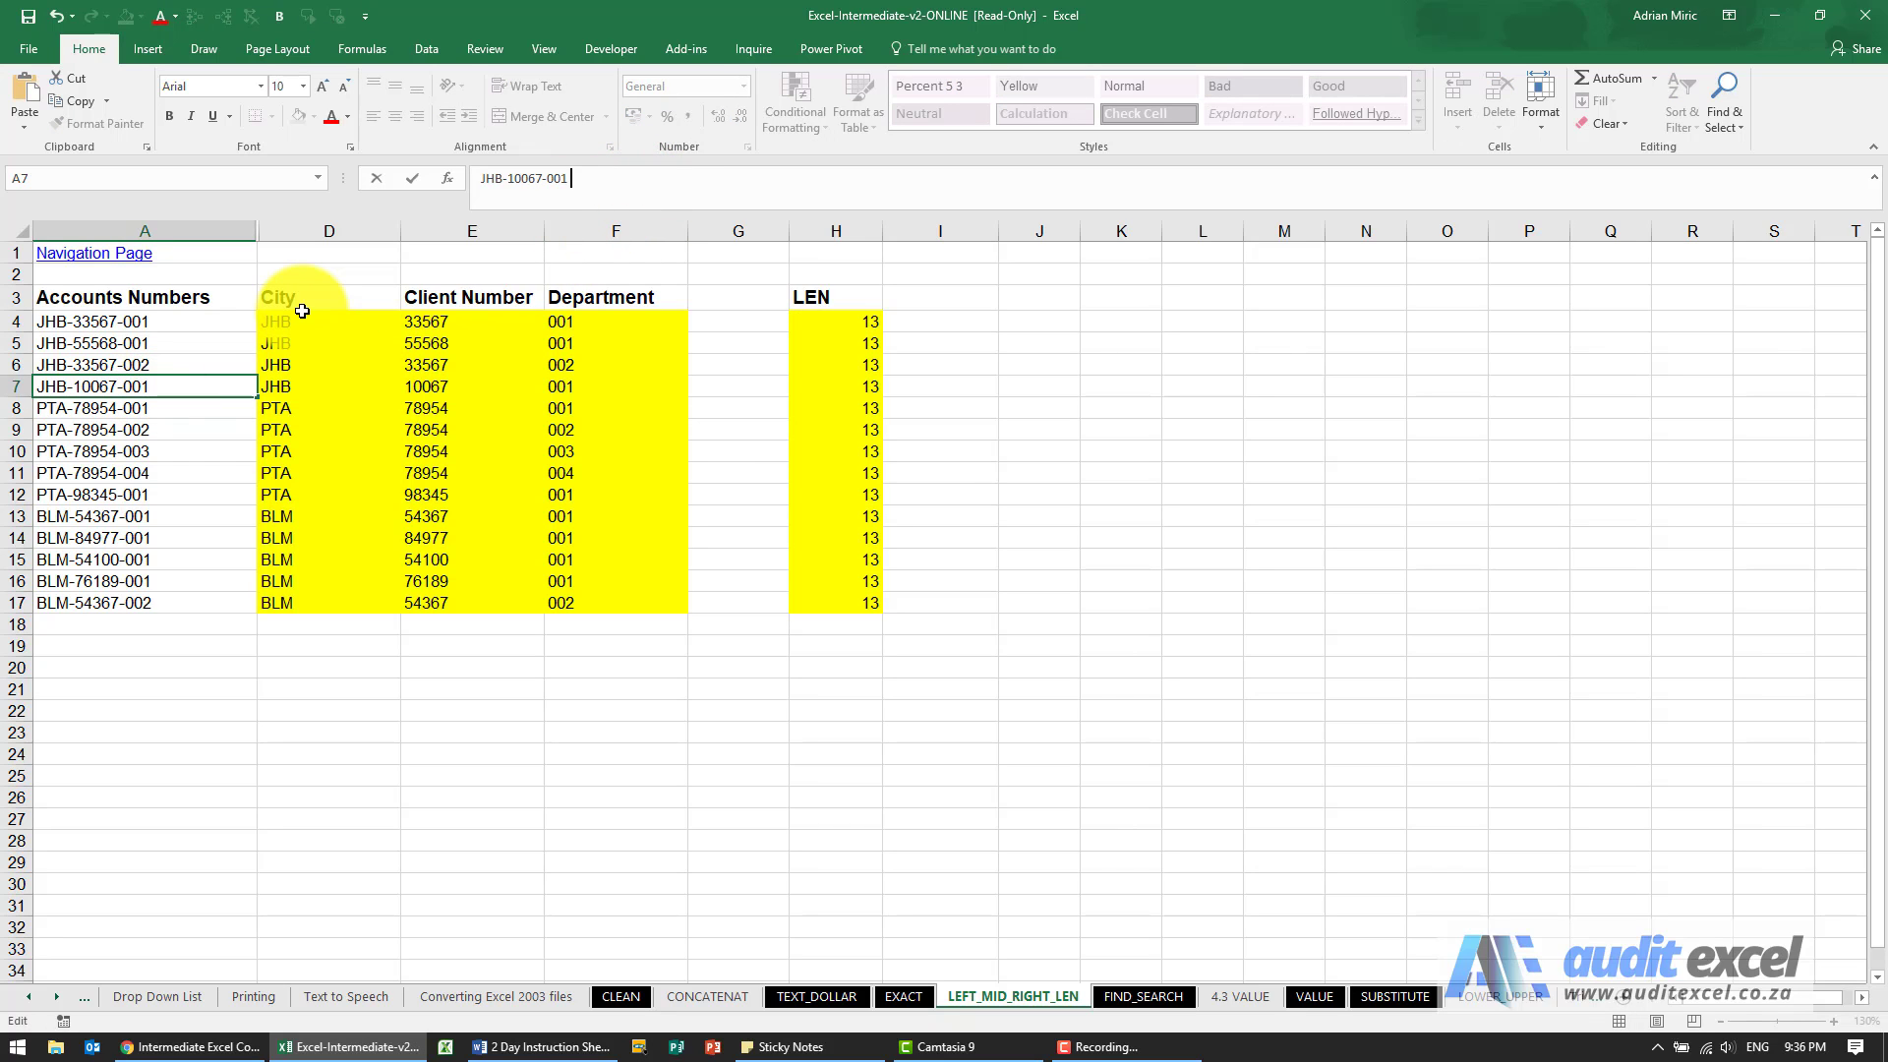
key(ctrl+Return)
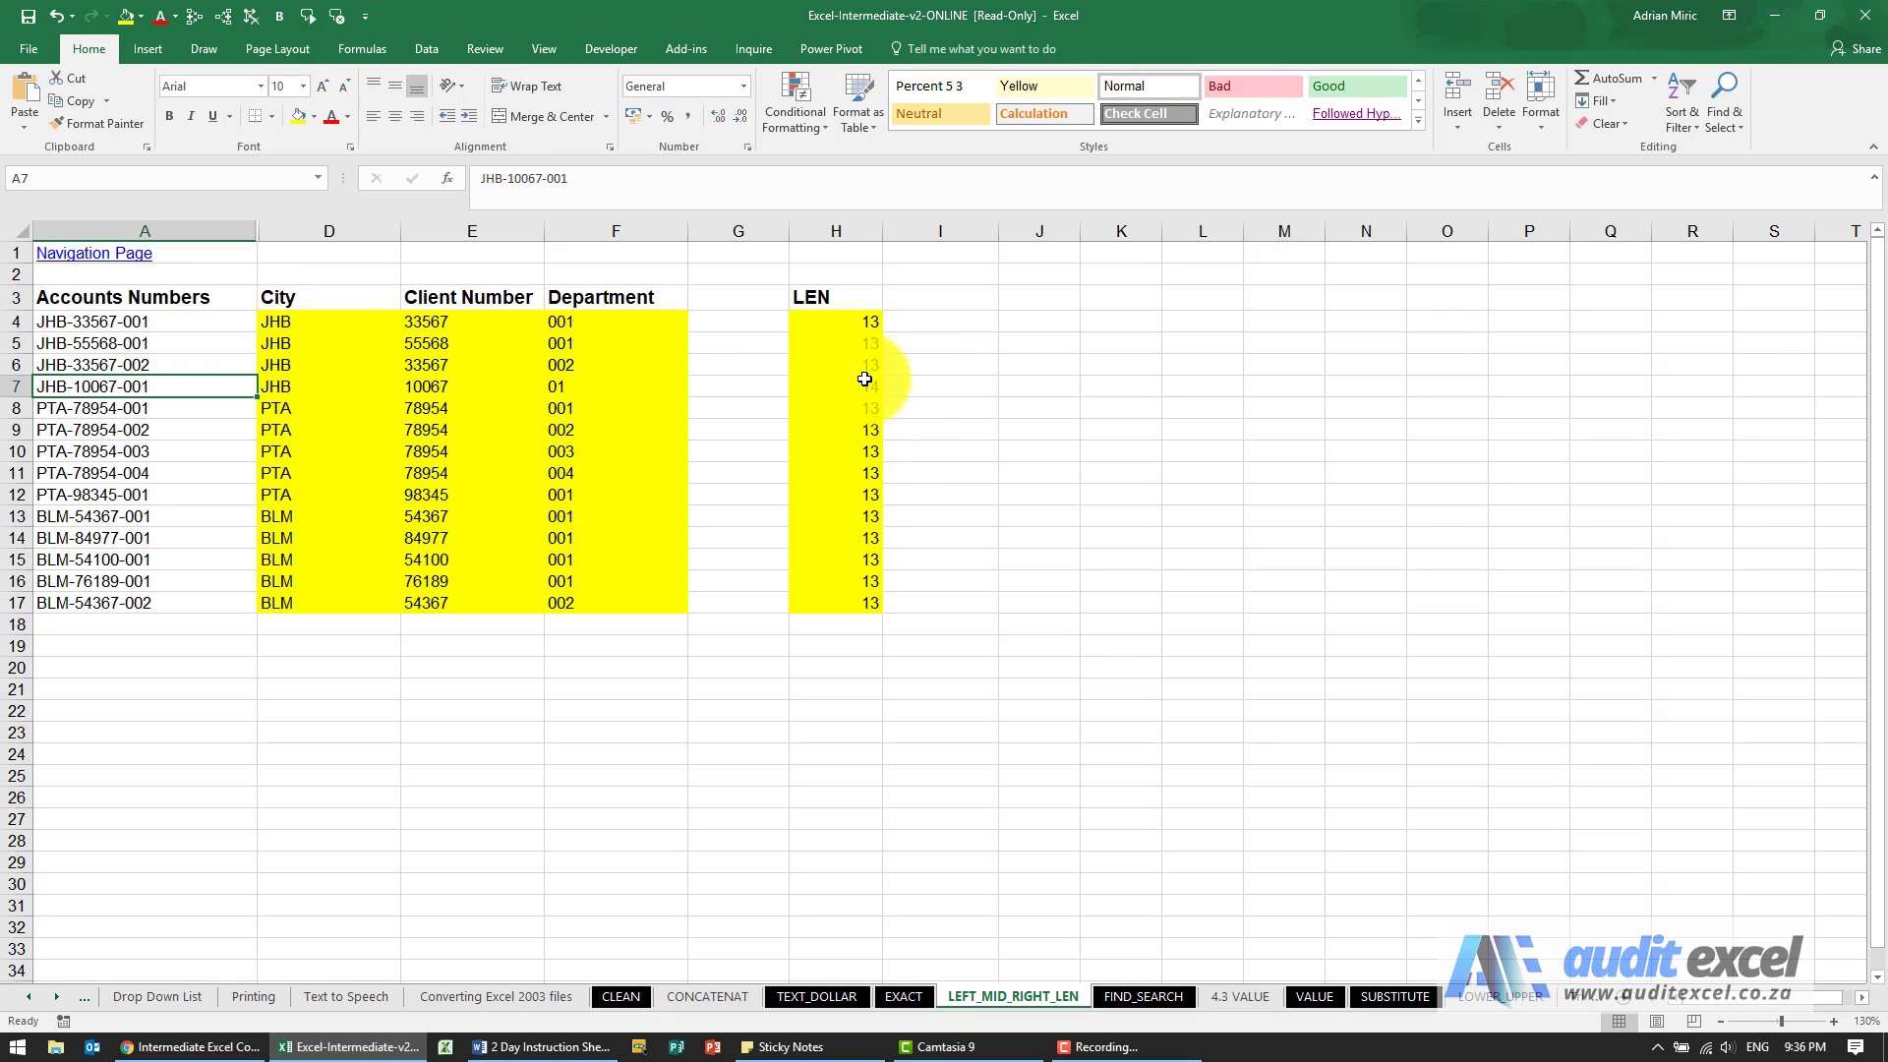
click(207, 387)
click(675, 178)
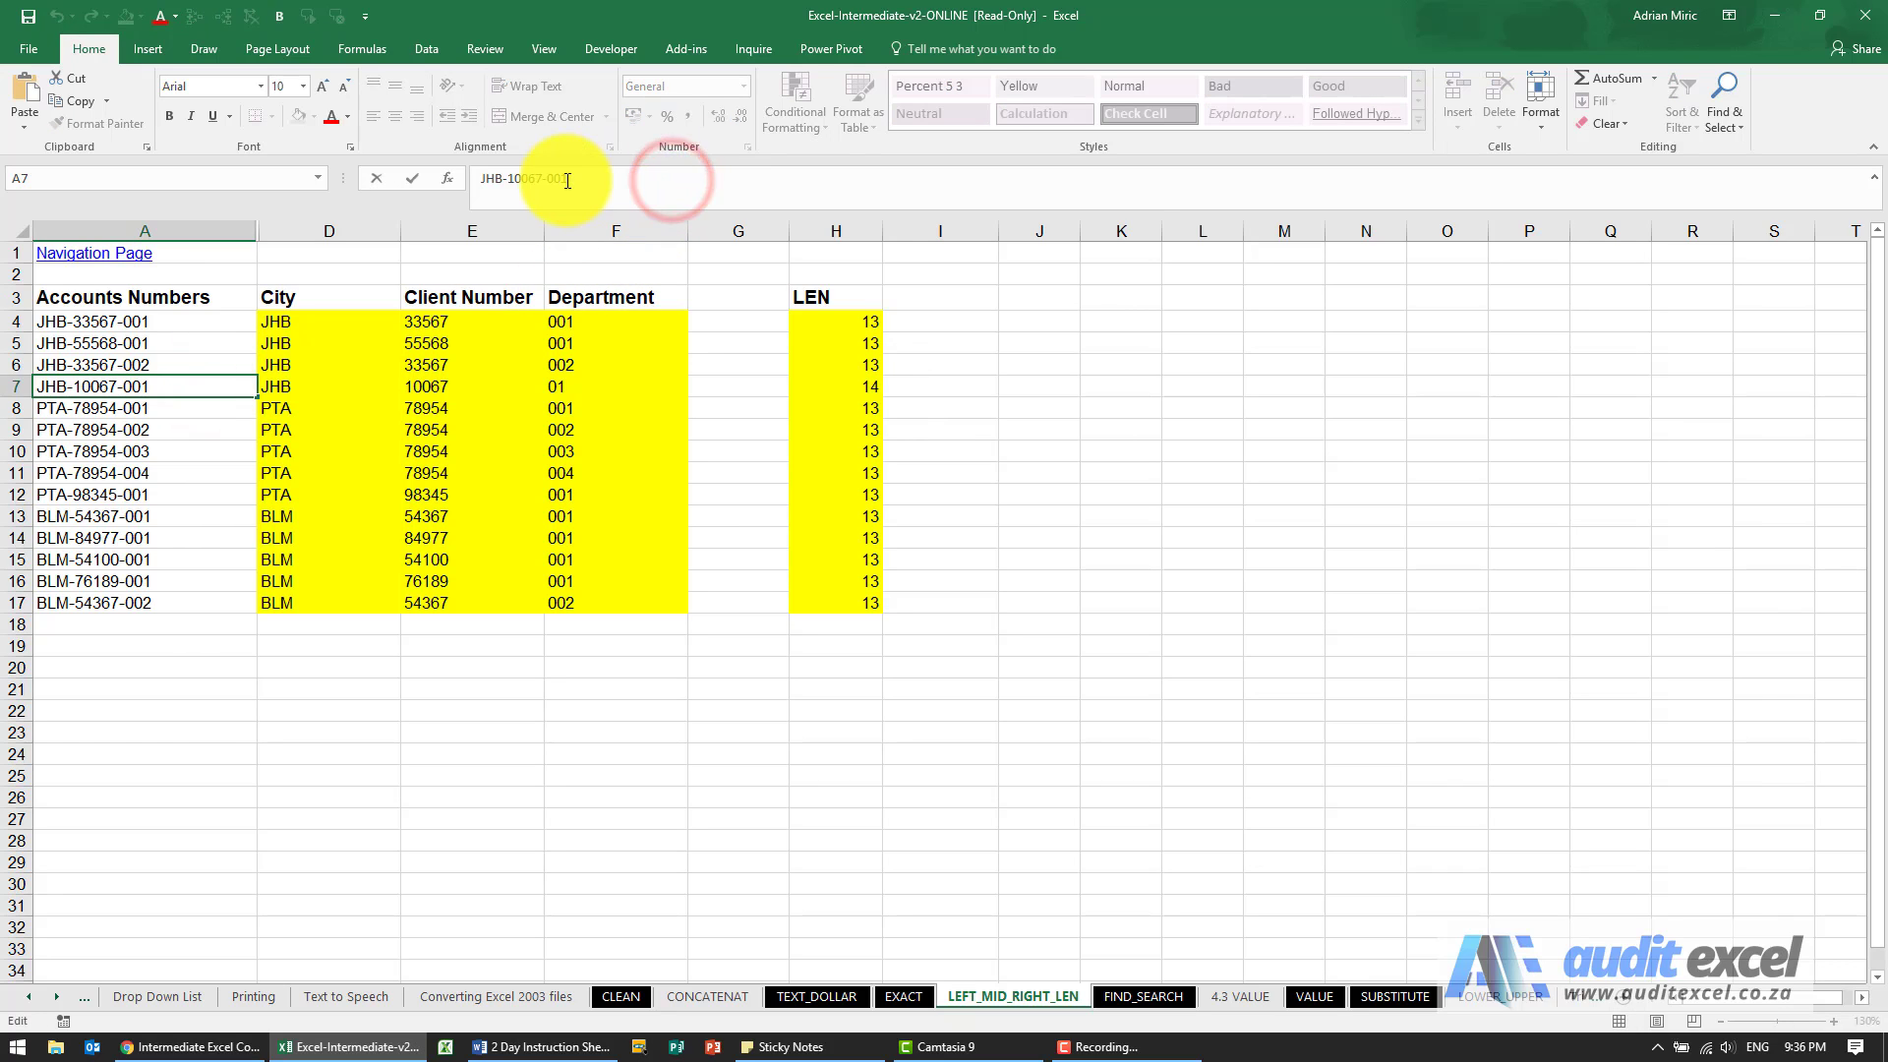
key(BackSpace)
key(Return)
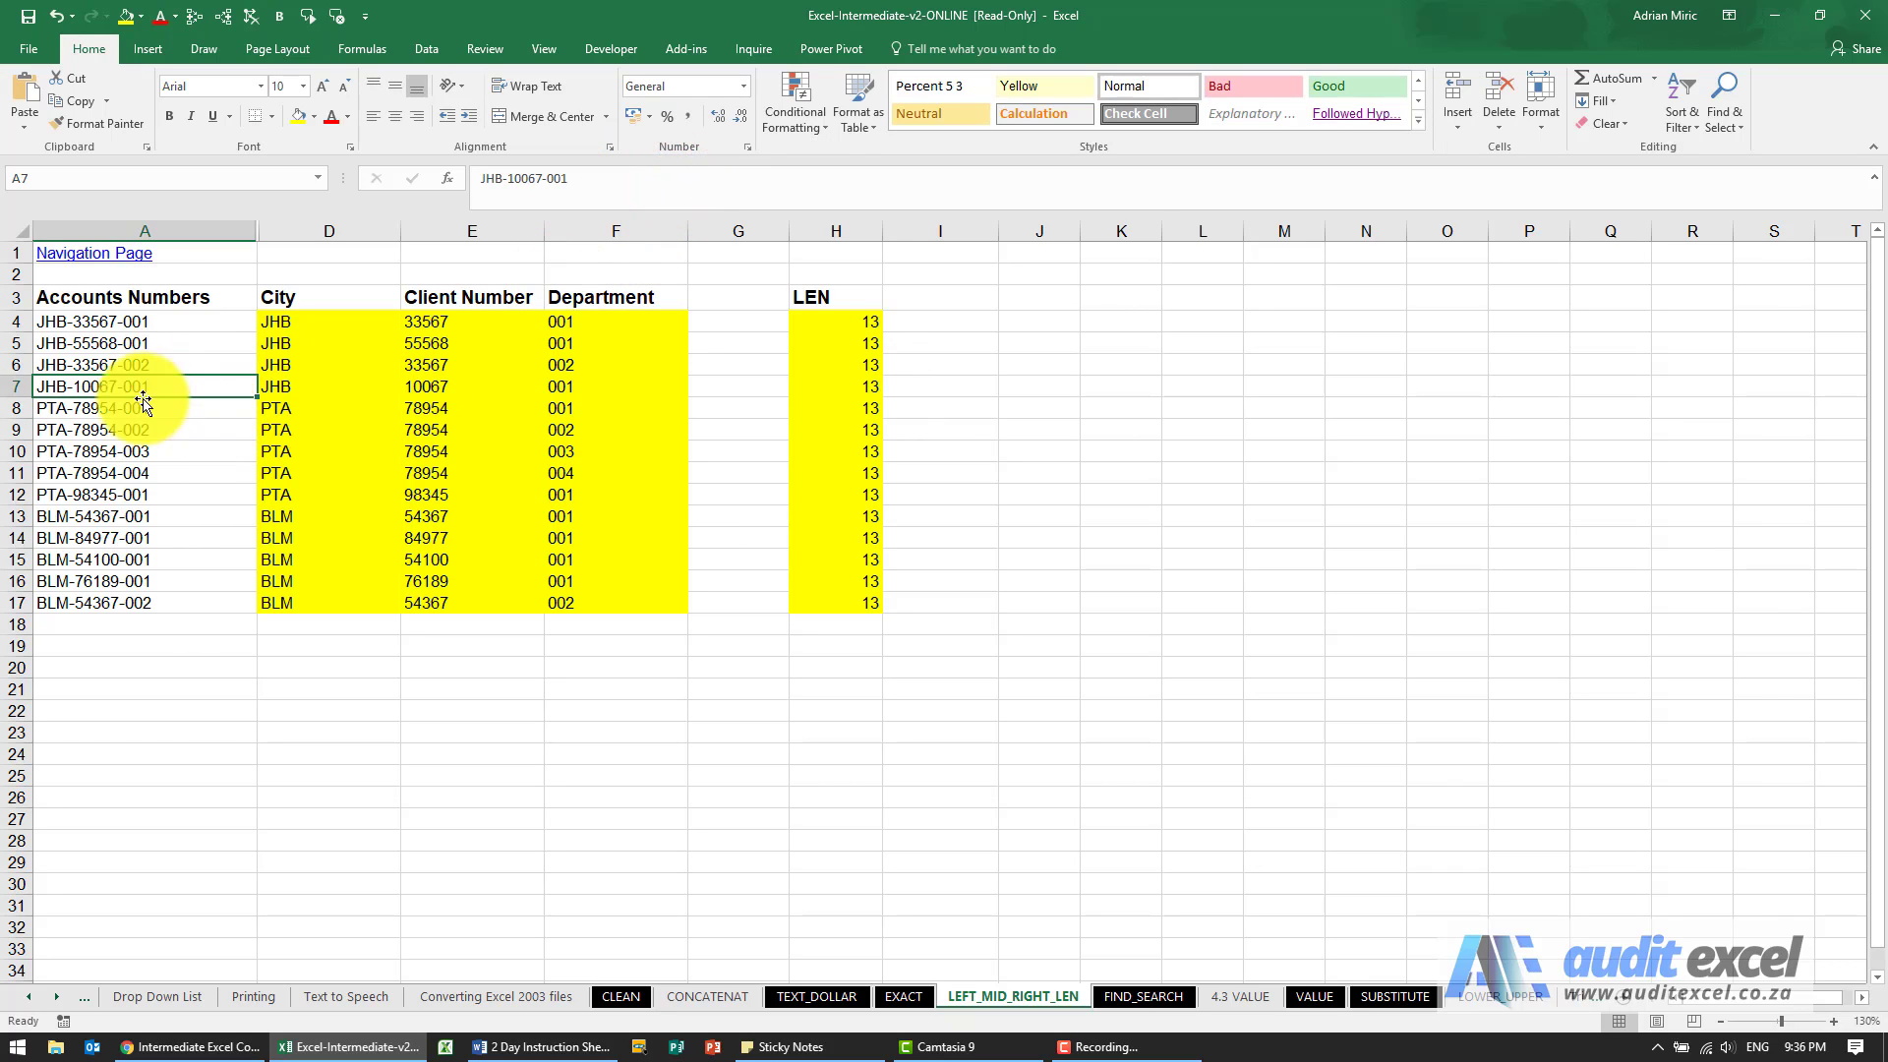